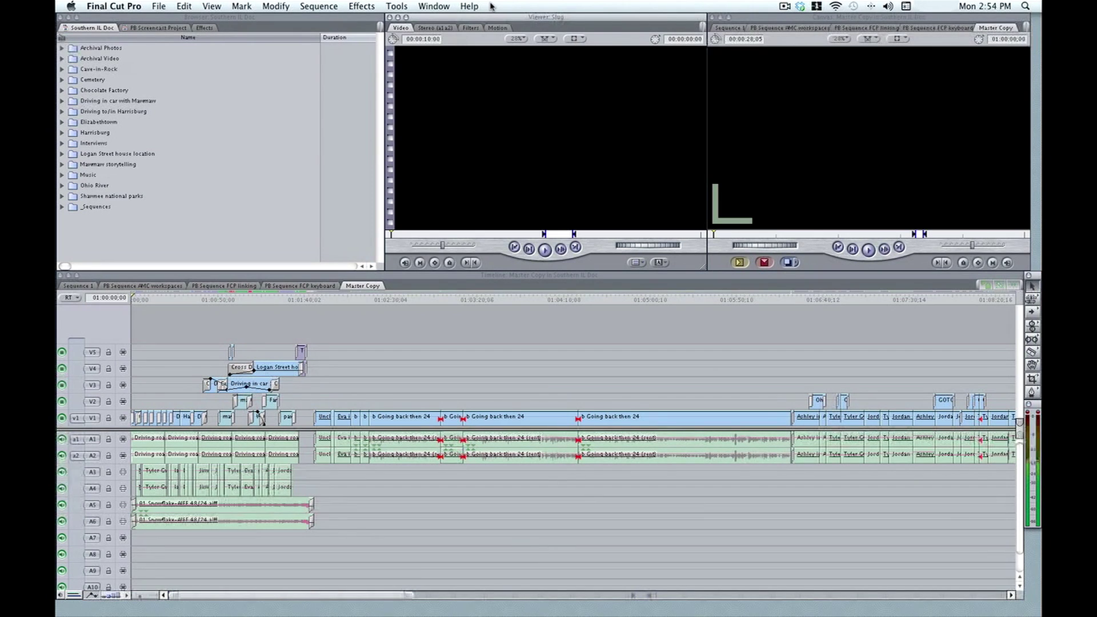
- Open the keyboard layout editor from Tools > Keyboard Layout > Customize
click(397, 7)
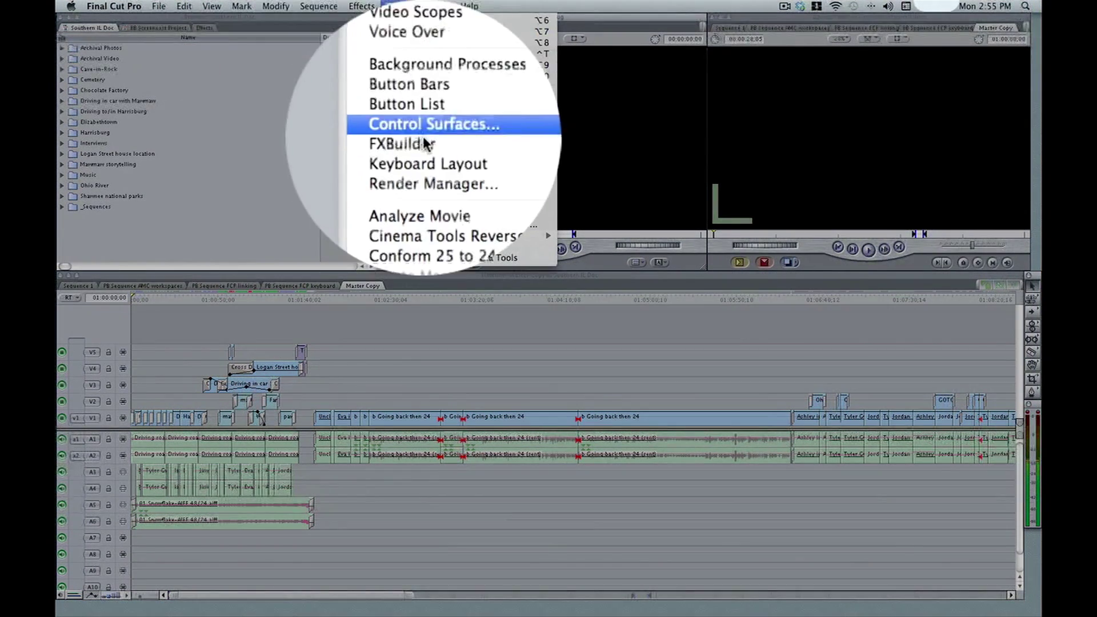
mouse_move(425, 150)
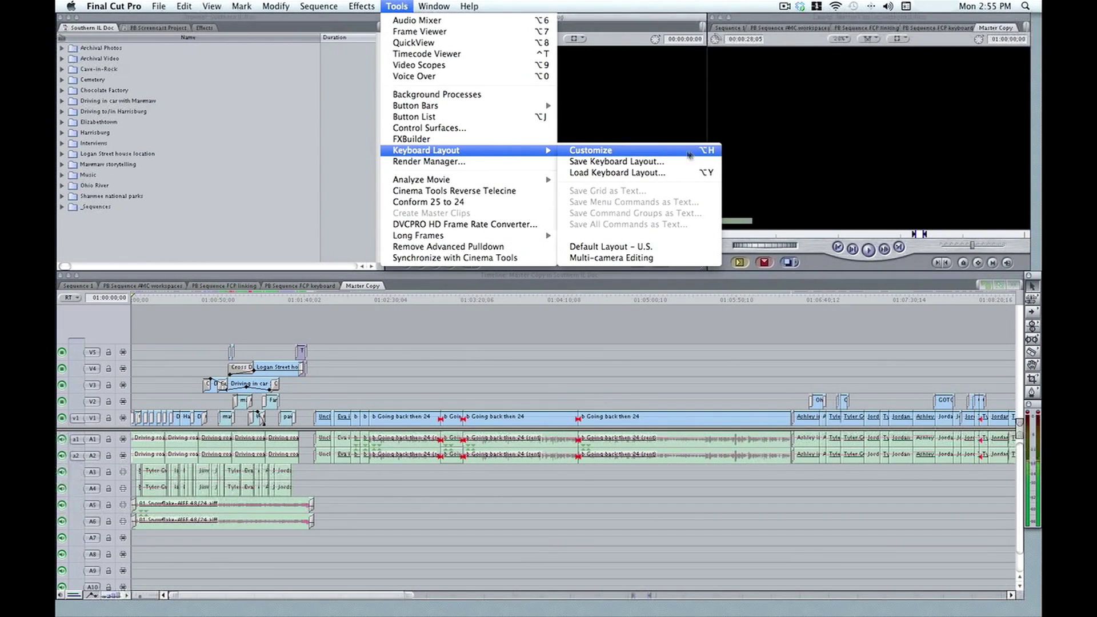
click(705, 152)
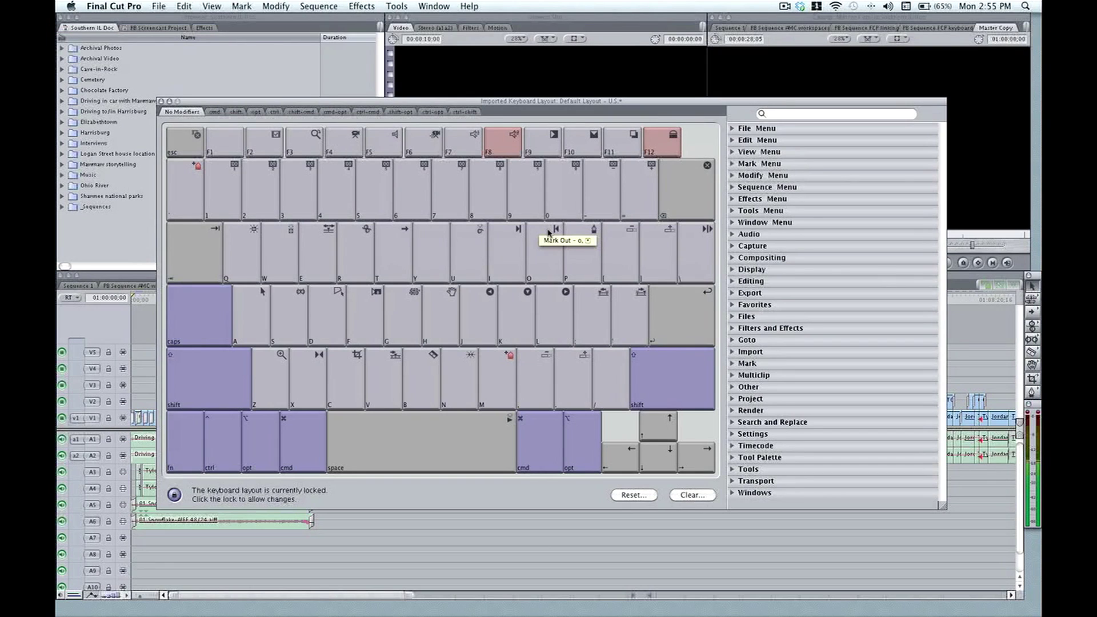
- Search the command list for 'overwrite', then filter it by 'capture' to list the capture commands
click(797, 114)
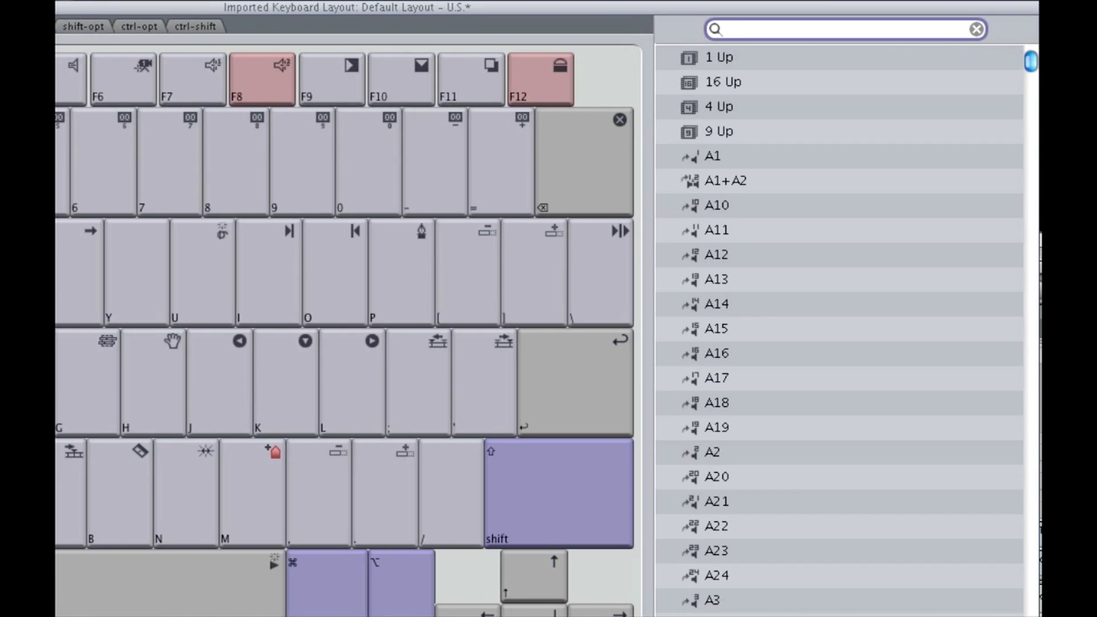
text(overwrite)
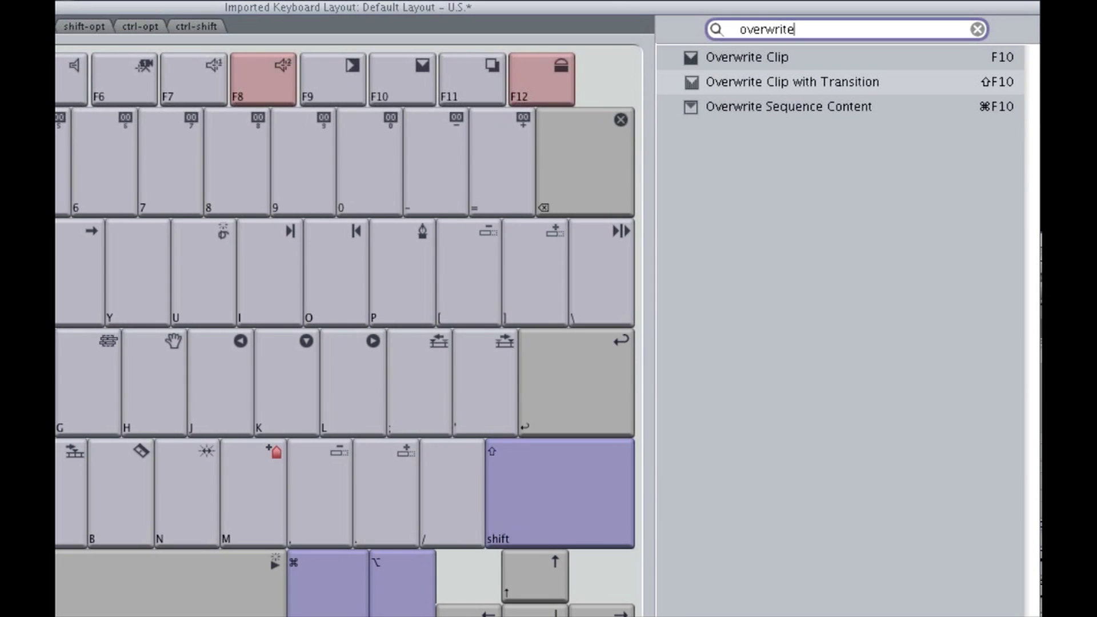
double_click(840, 30)
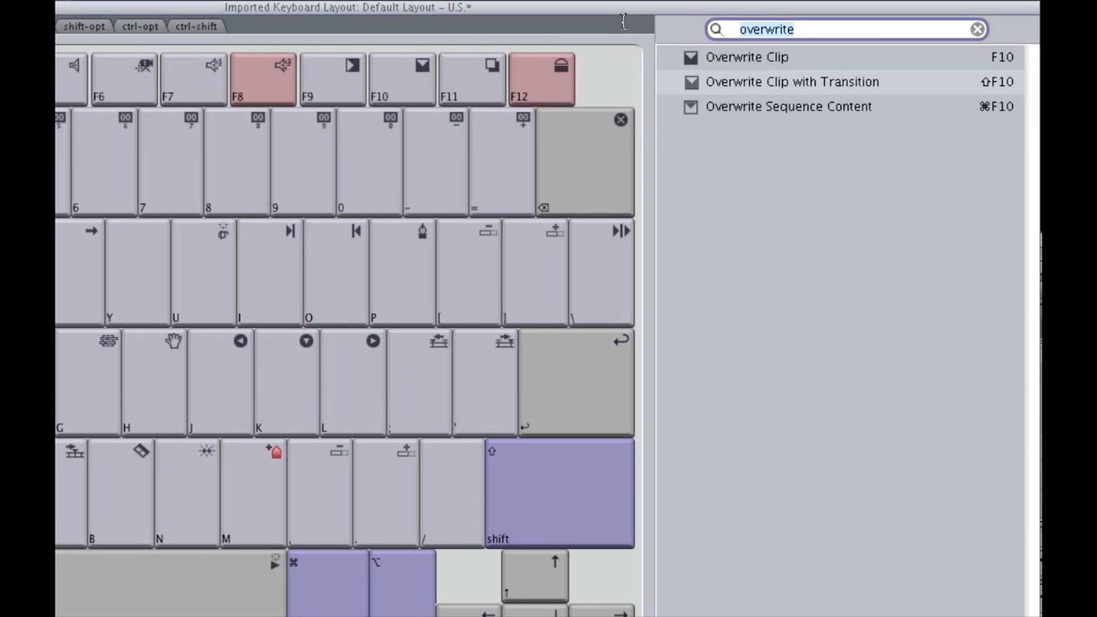
key(shift+f)
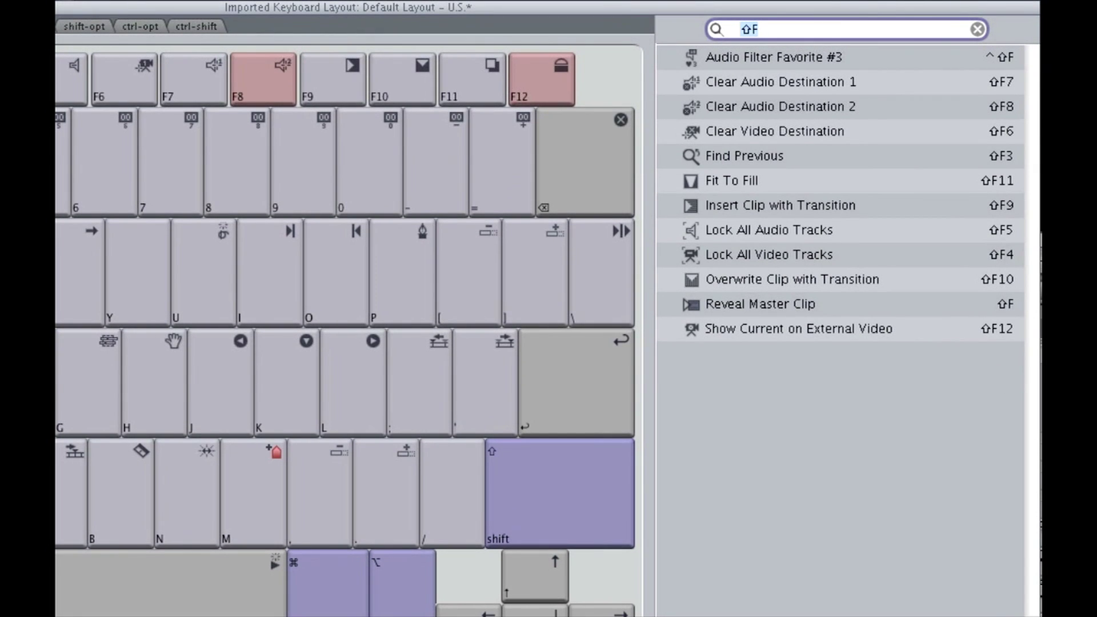
text(capture)
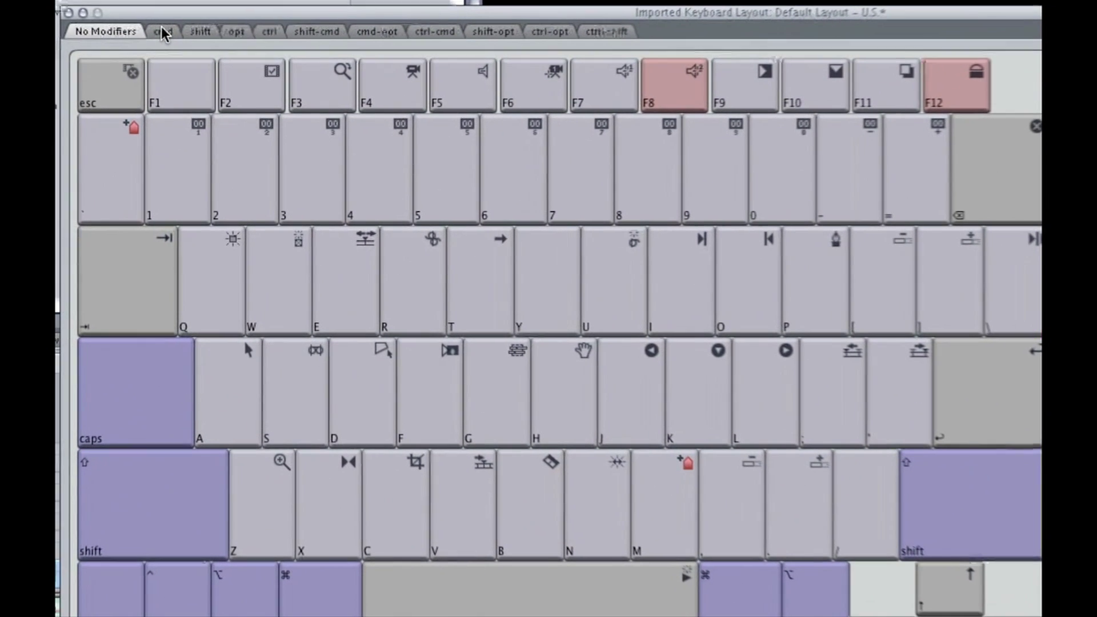
- Cycle the layout view through the cmd, shift and option modifier key sets
click(163, 33)
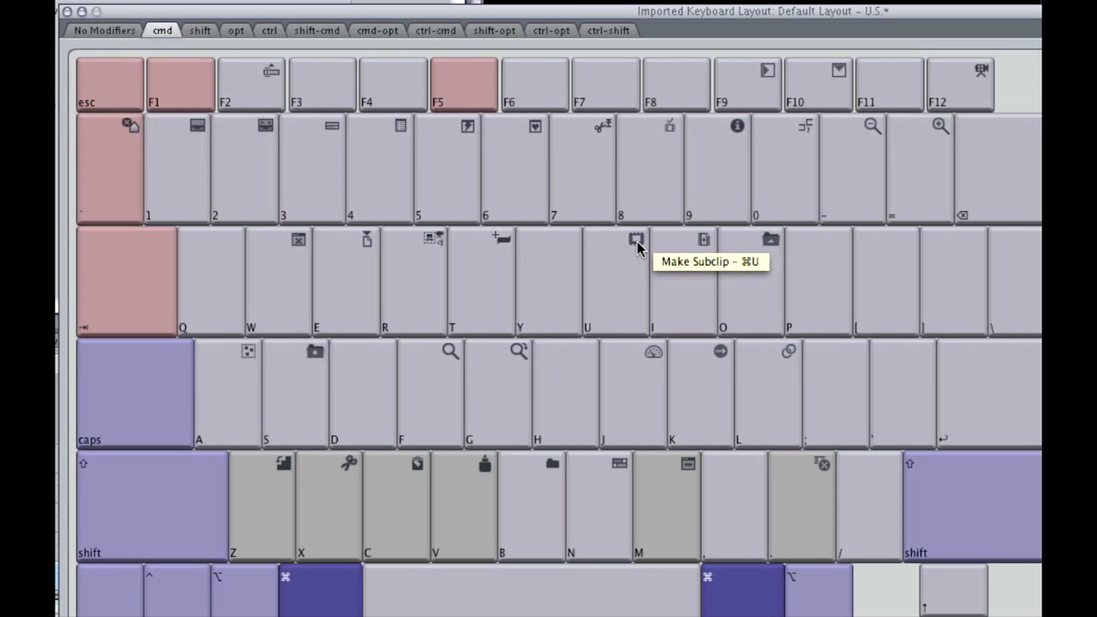
click(192, 30)
click(243, 32)
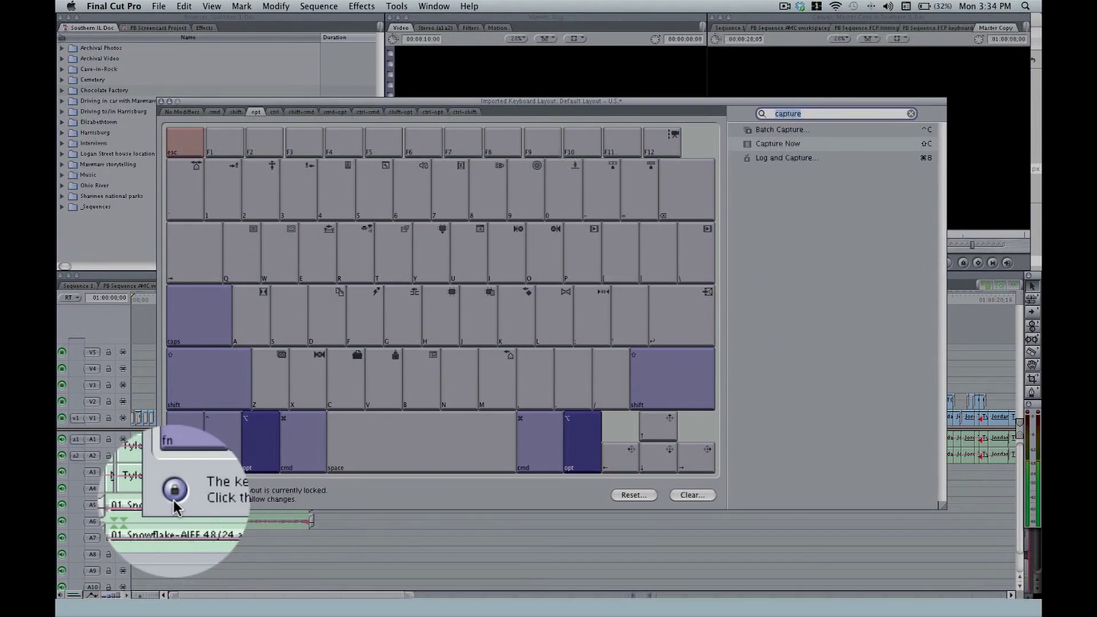
- Unlock the layout, assign Log and Capture to Option-C, and close the layout window
click(176, 495)
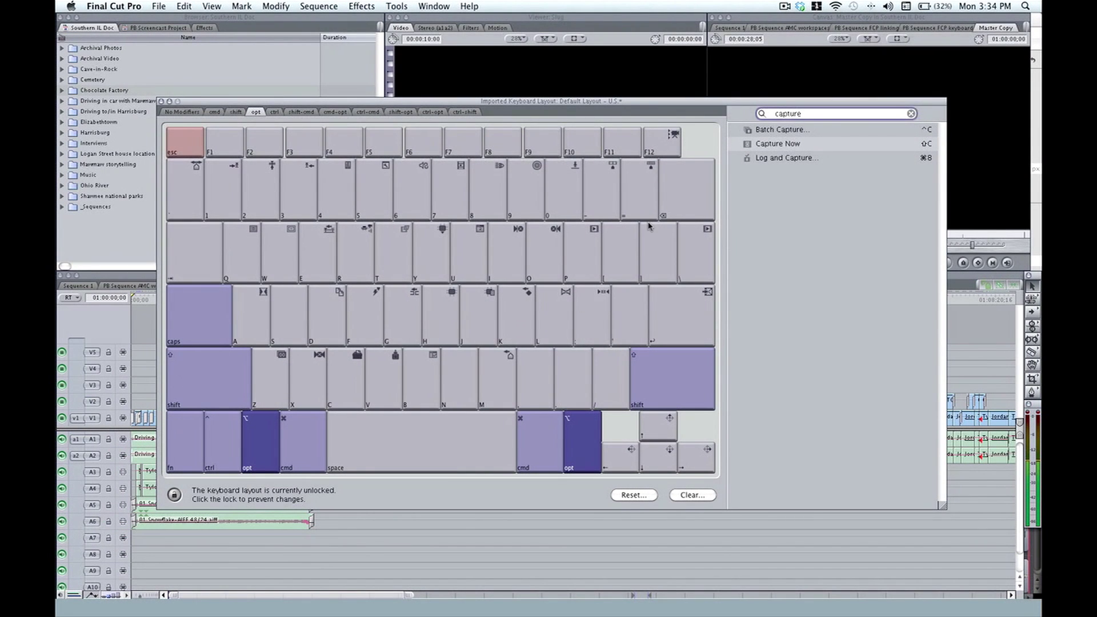
drag(786, 159, 353, 373)
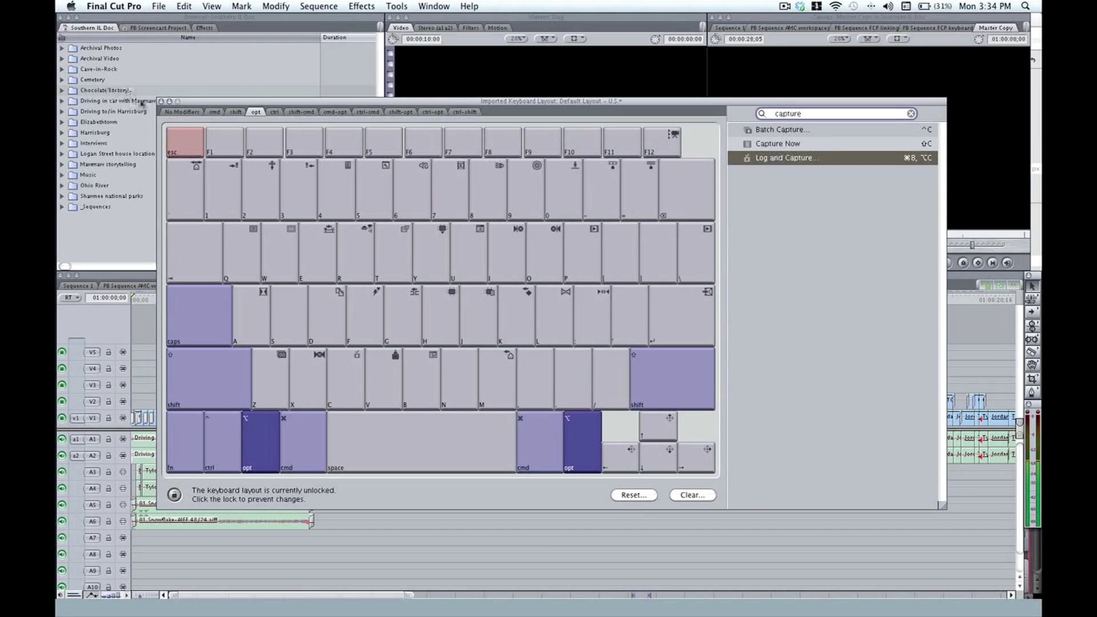
click(161, 101)
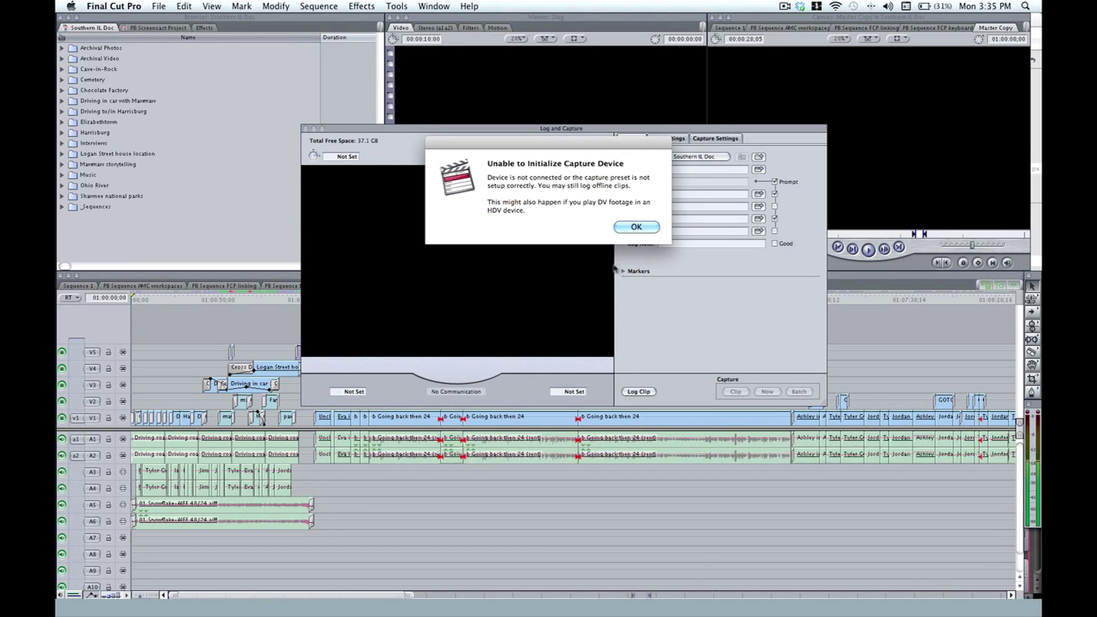
- Dismiss the capture-device alert, close Log and Capture, and reopen Keyboard Layout with Option-H
key(Return)
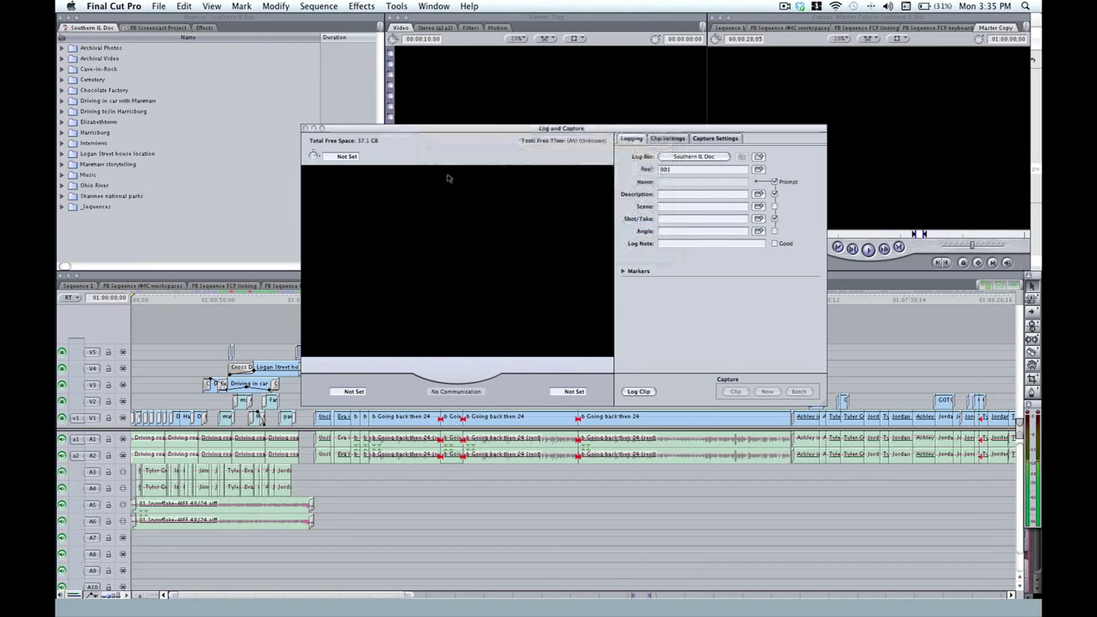
click(306, 128)
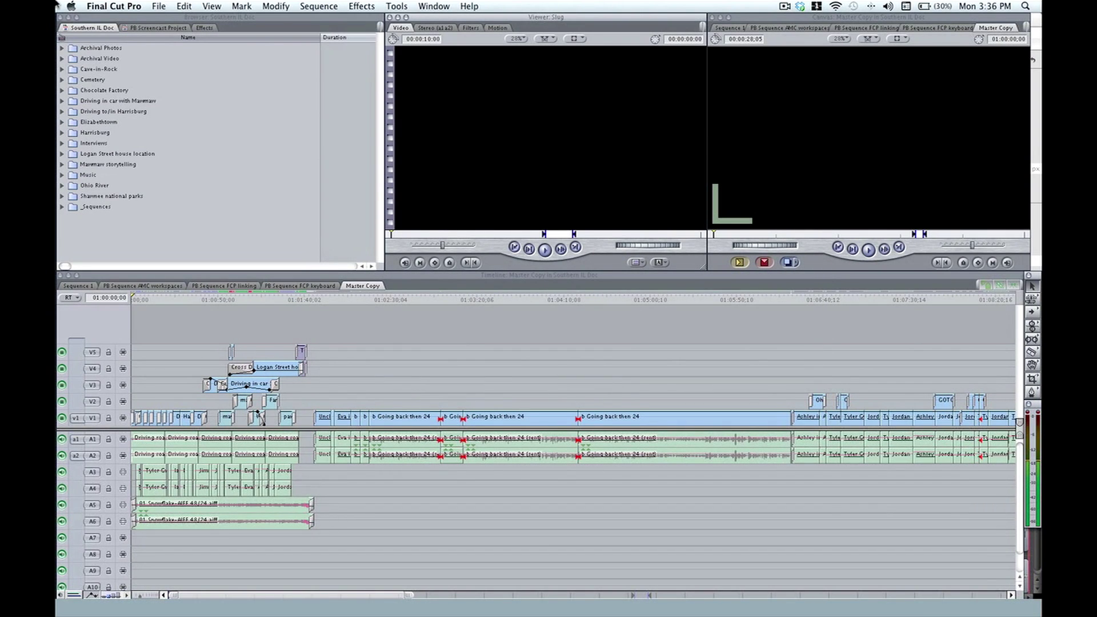
key(alt+h)
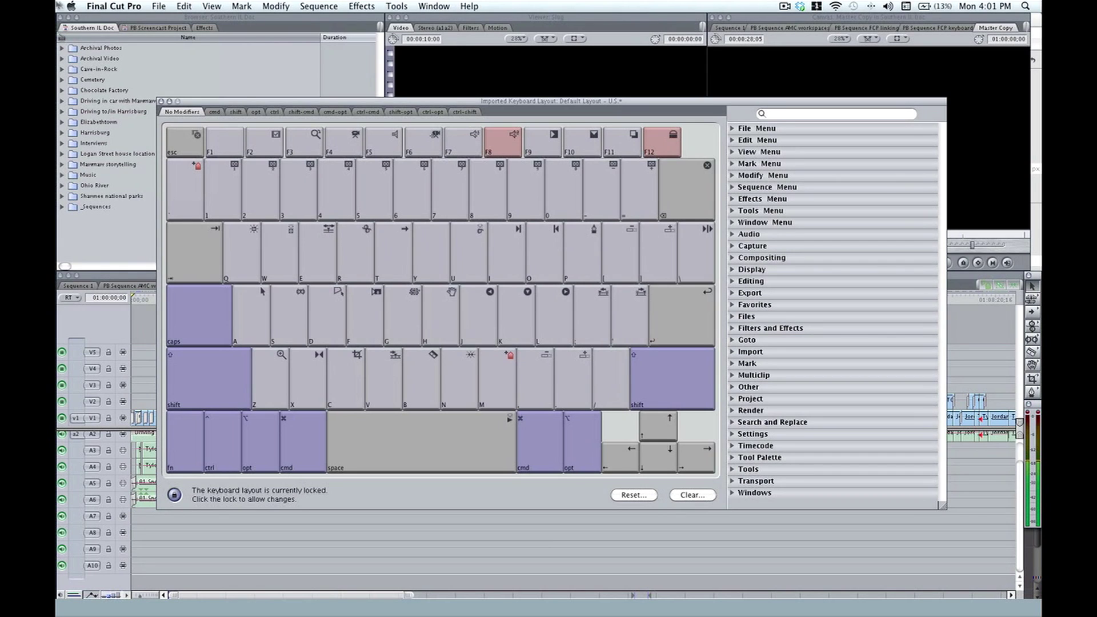
- Browse the menus and apply the Color Correction arrangement from Window > Arrange
click(156, 6)
mouse_move(187, 6)
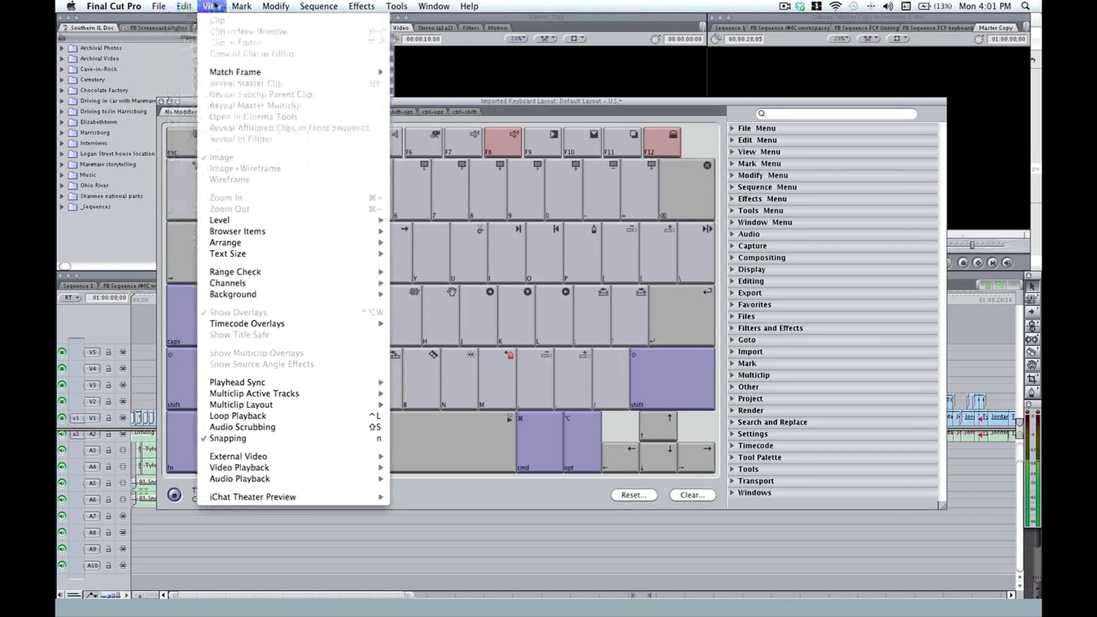
mouse_move(245, 4)
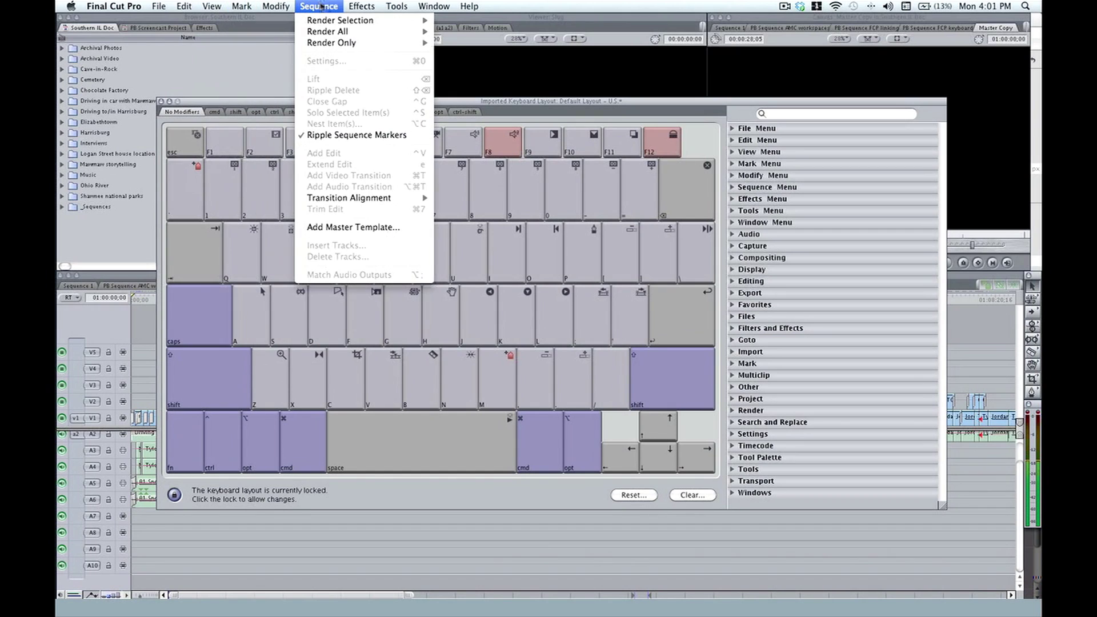
mouse_move(362, 6)
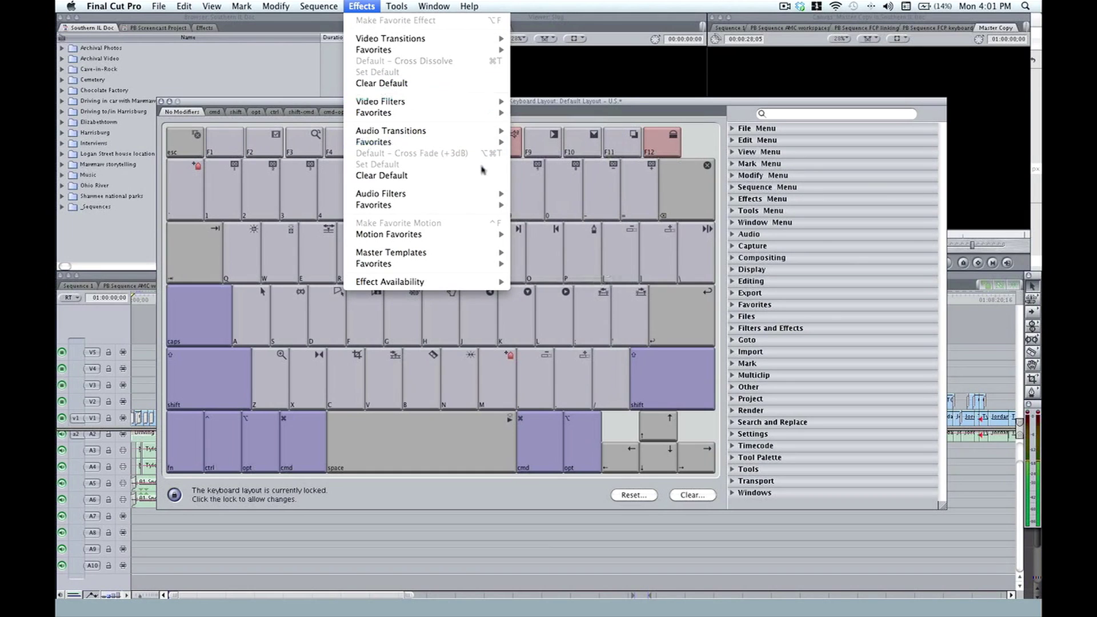
mouse_move(395, 4)
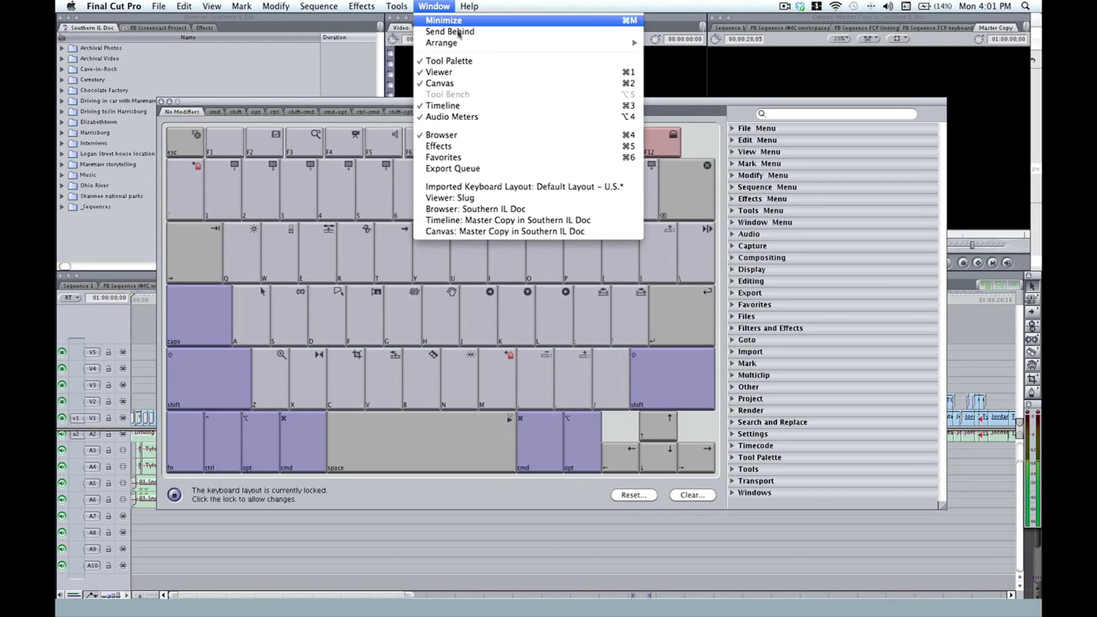
mouse_move(461, 44)
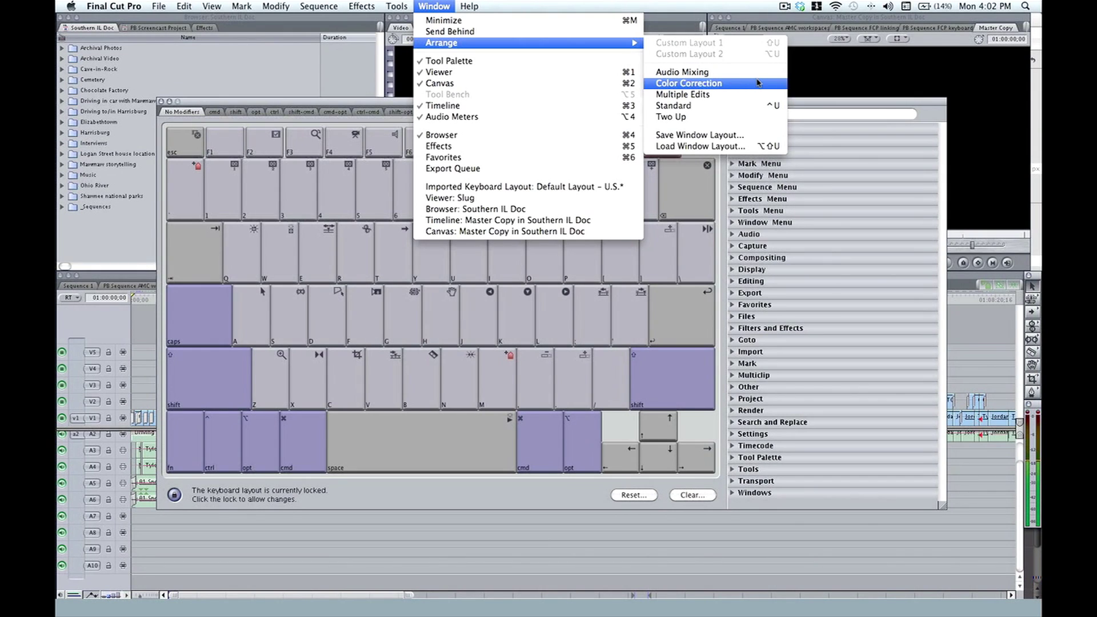
click(689, 83)
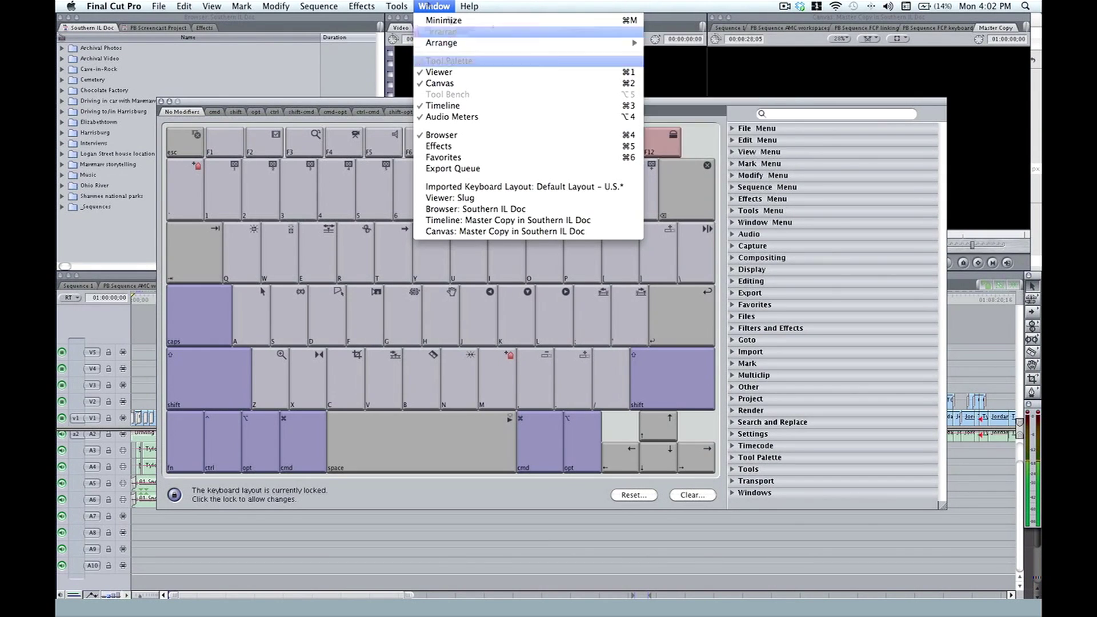
click(435, 7)
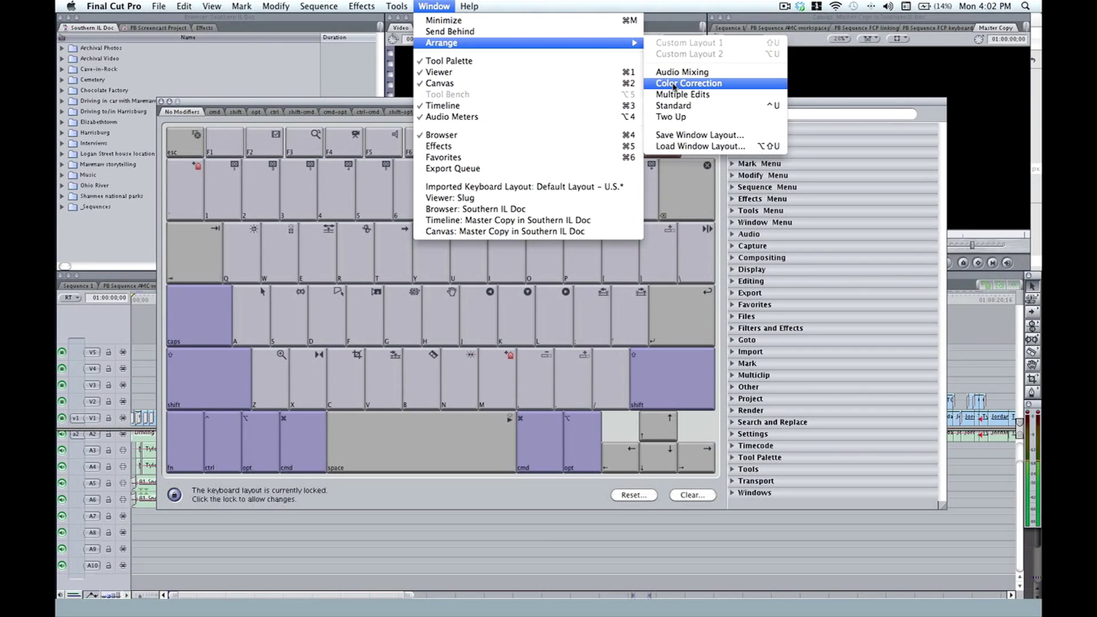
click(675, 84)
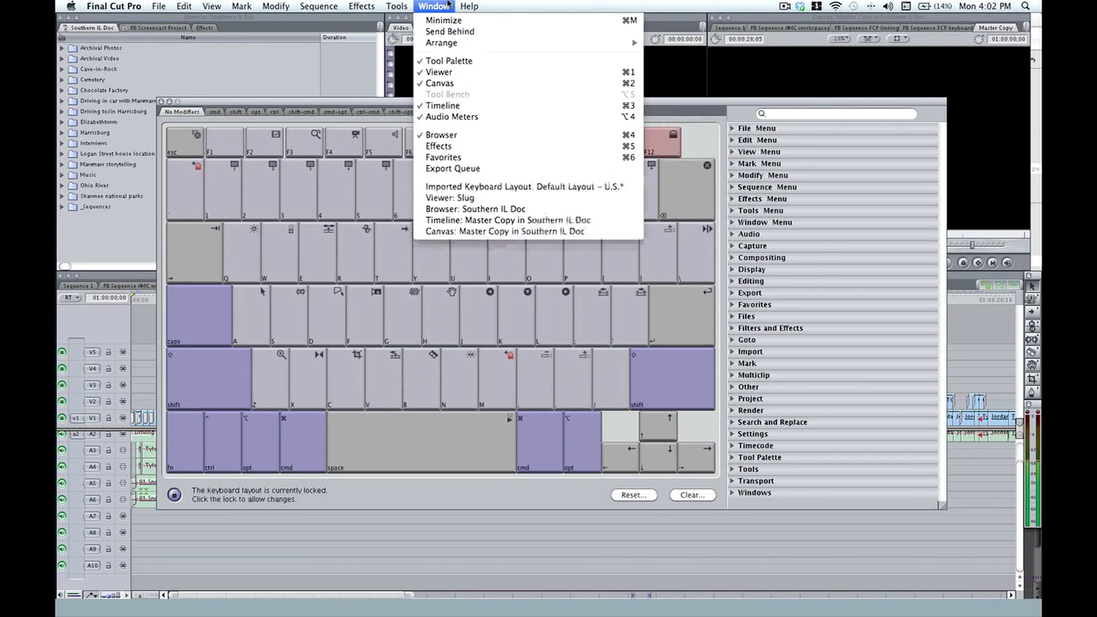
- Find Audio Mixing, unlock the layout, and assign it to Shift-A
click(788, 113)
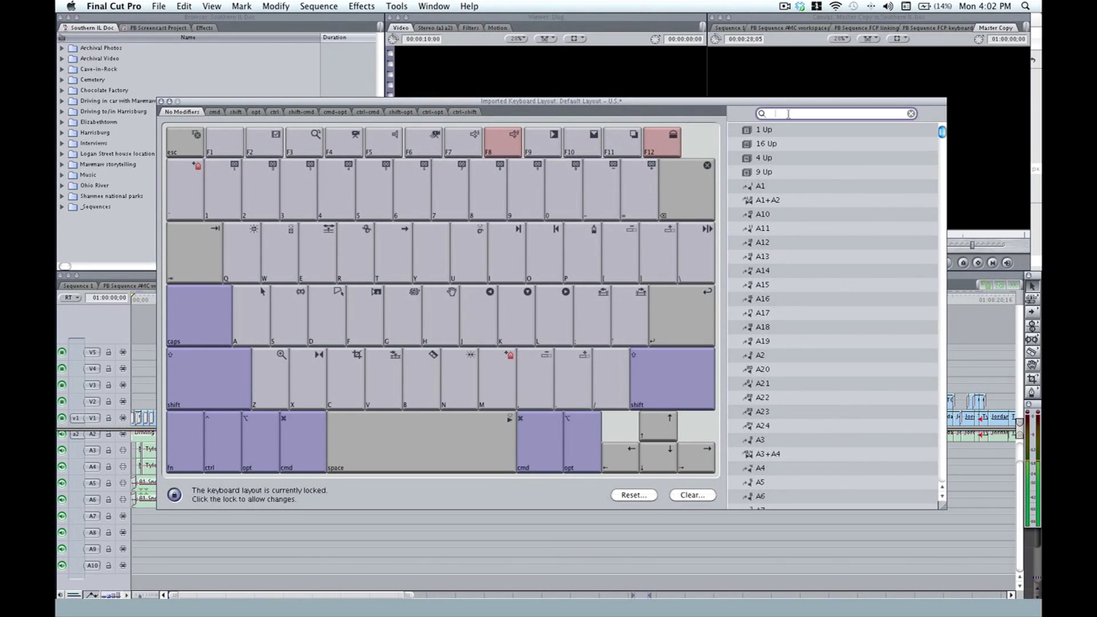
text(audio mixing)
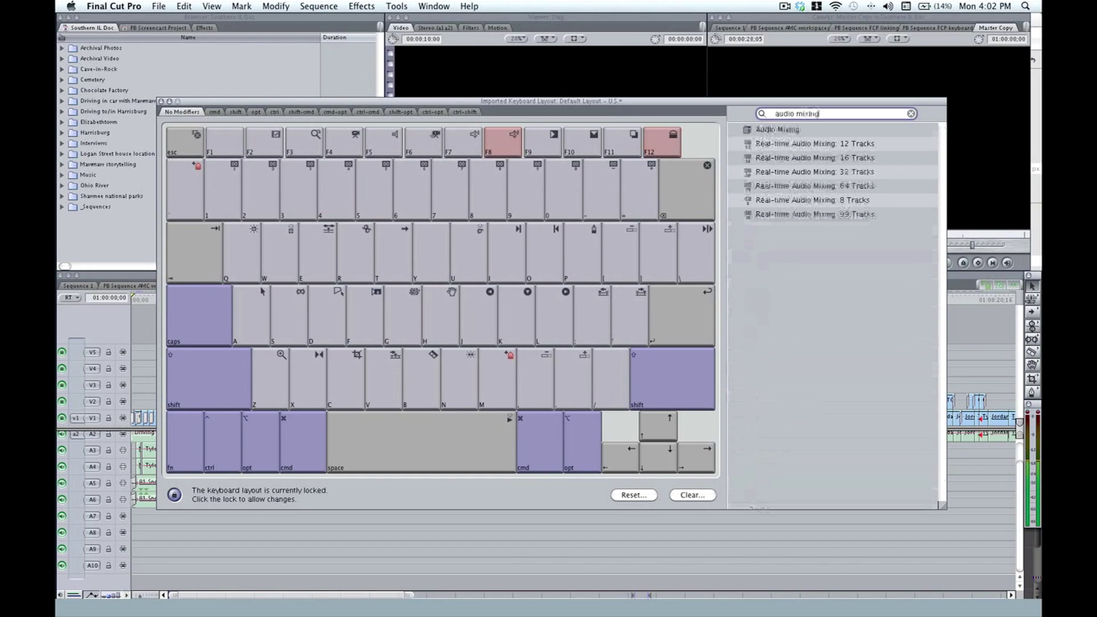
click(904, 132)
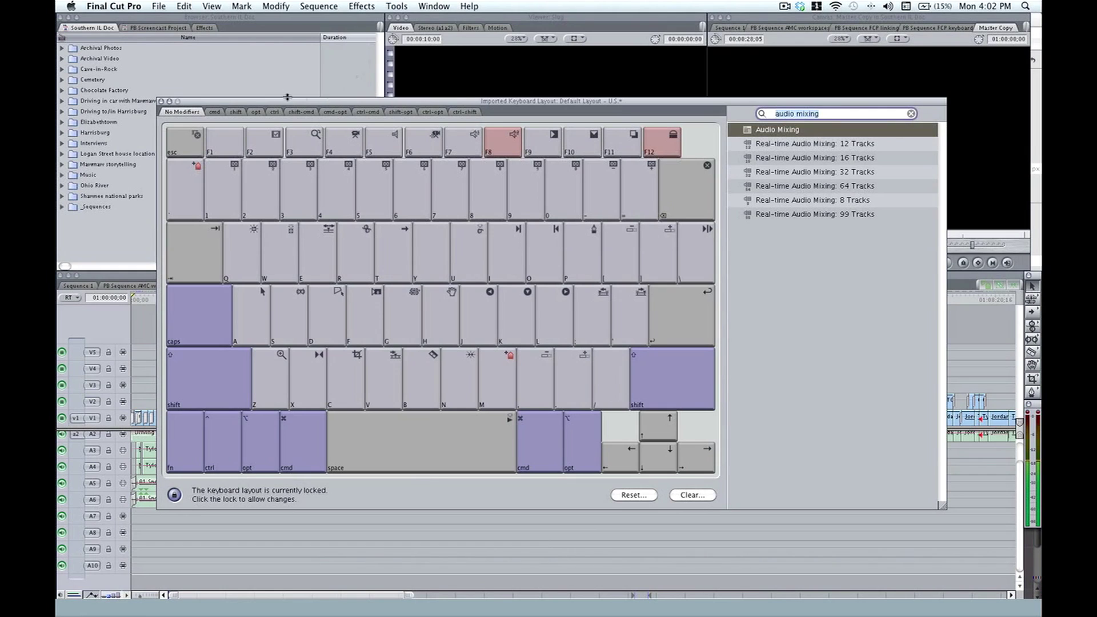
click(236, 112)
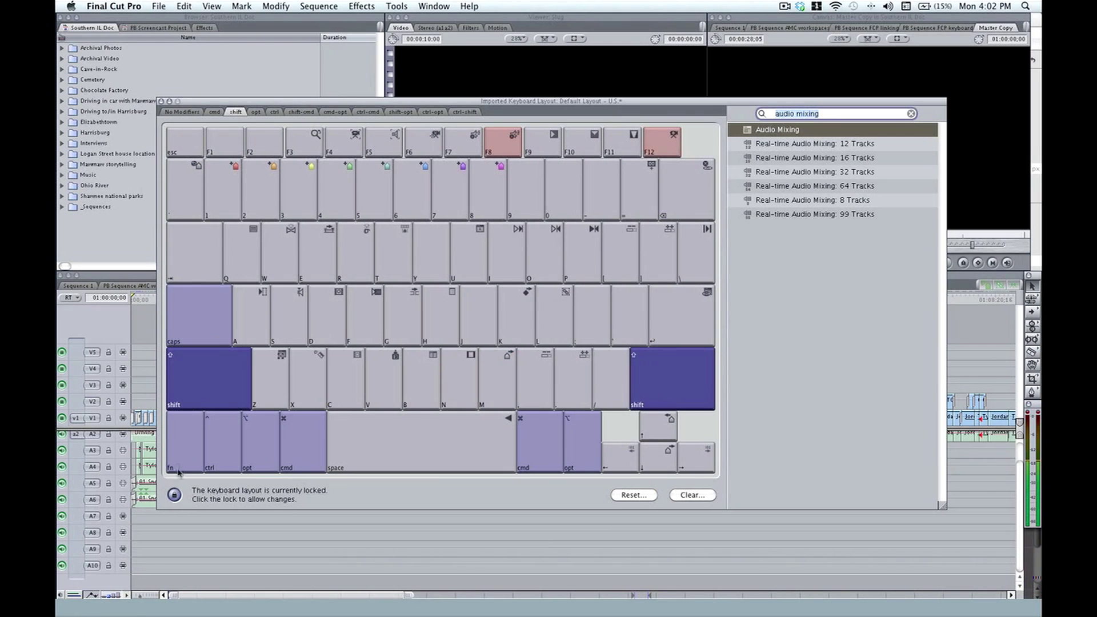
click(173, 495)
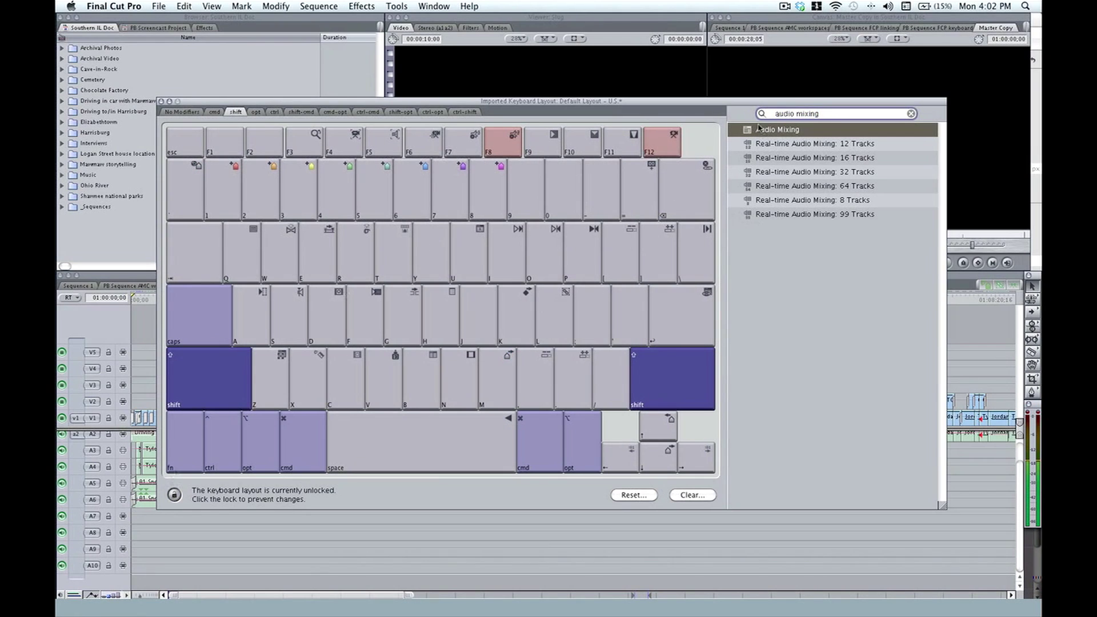
drag(749, 130, 247, 316)
- Assign Color Correction to Shift-C and close the keyboard layout window
text(color correction)
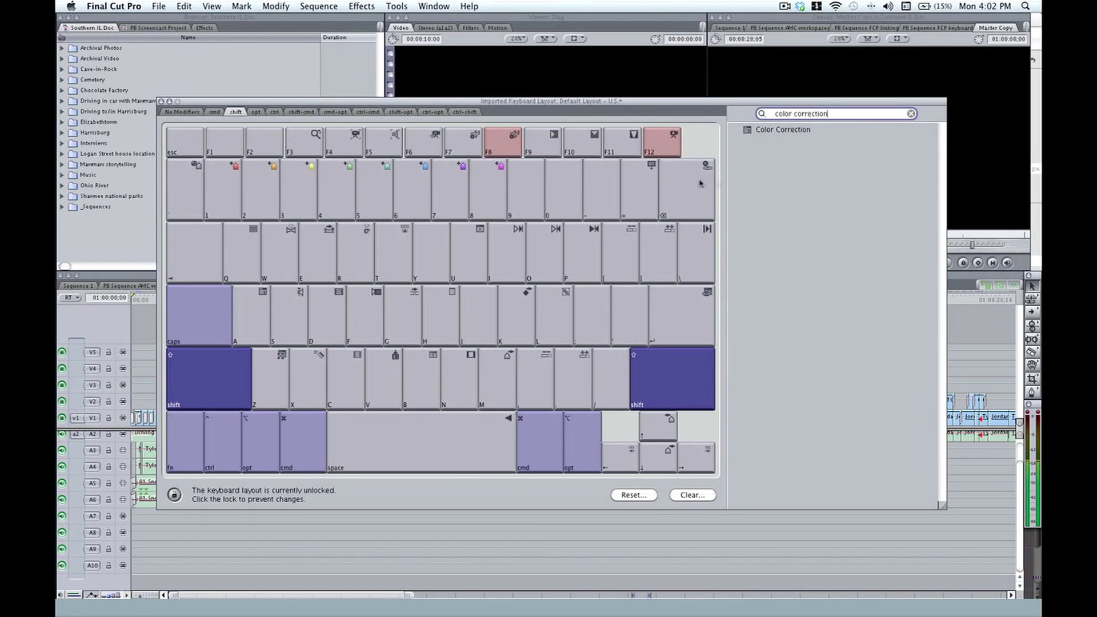
drag(754, 130, 359, 367)
click(164, 101)
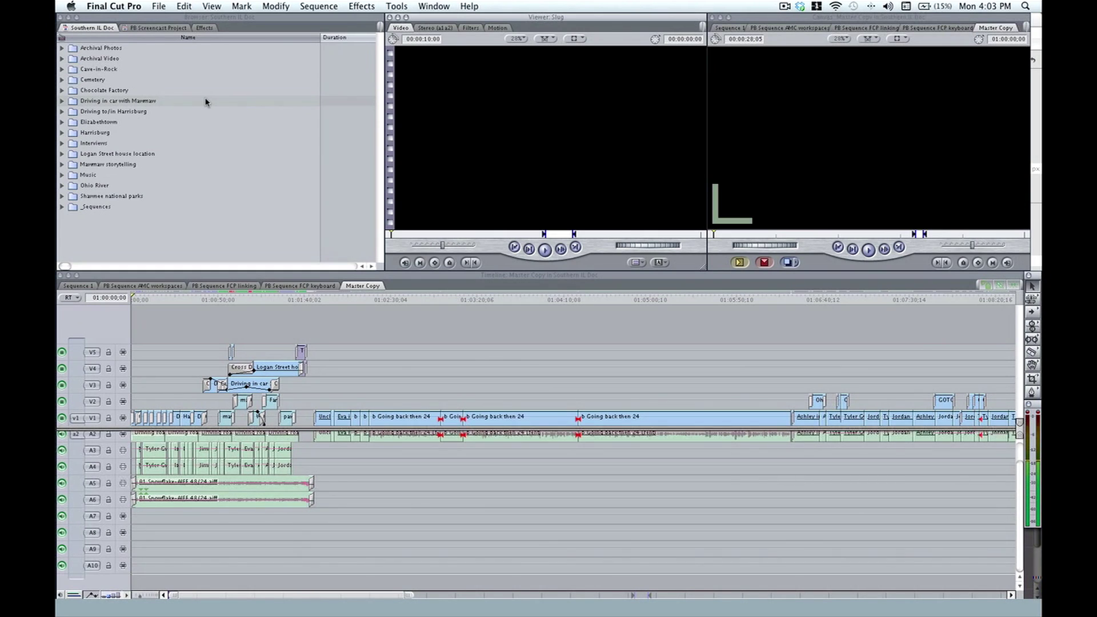
key(shift+u)
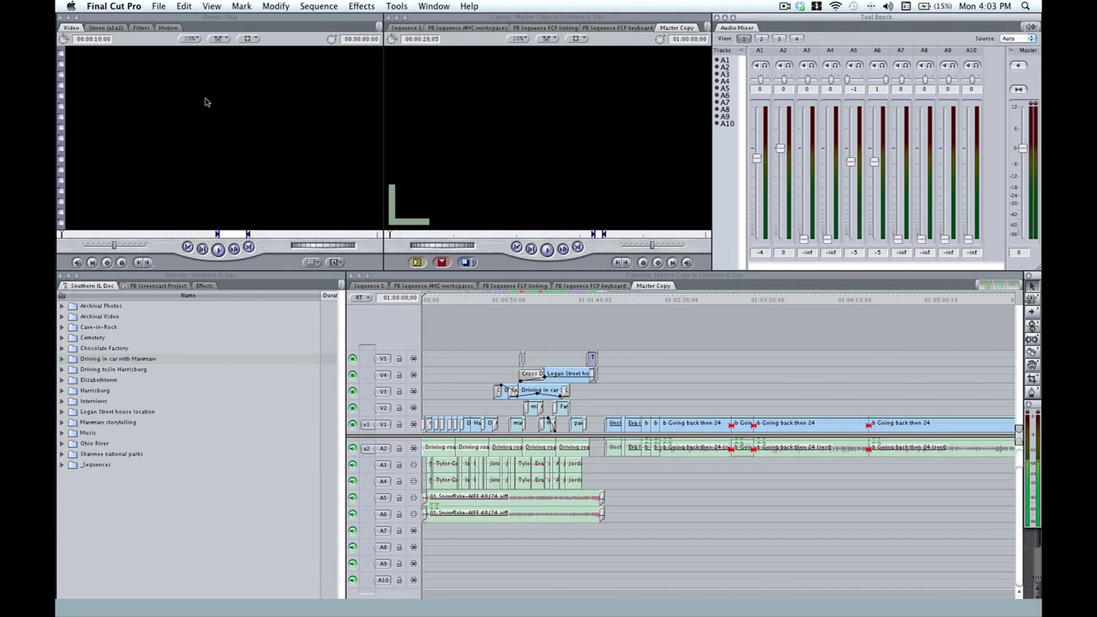
key(alt+u)
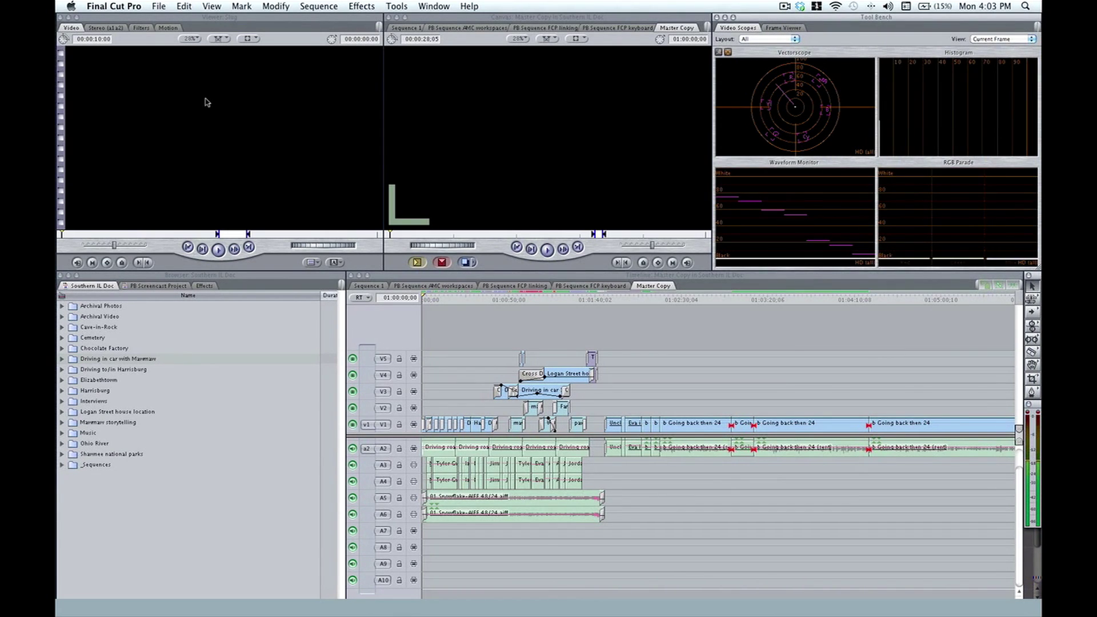
key(ctrl+u)
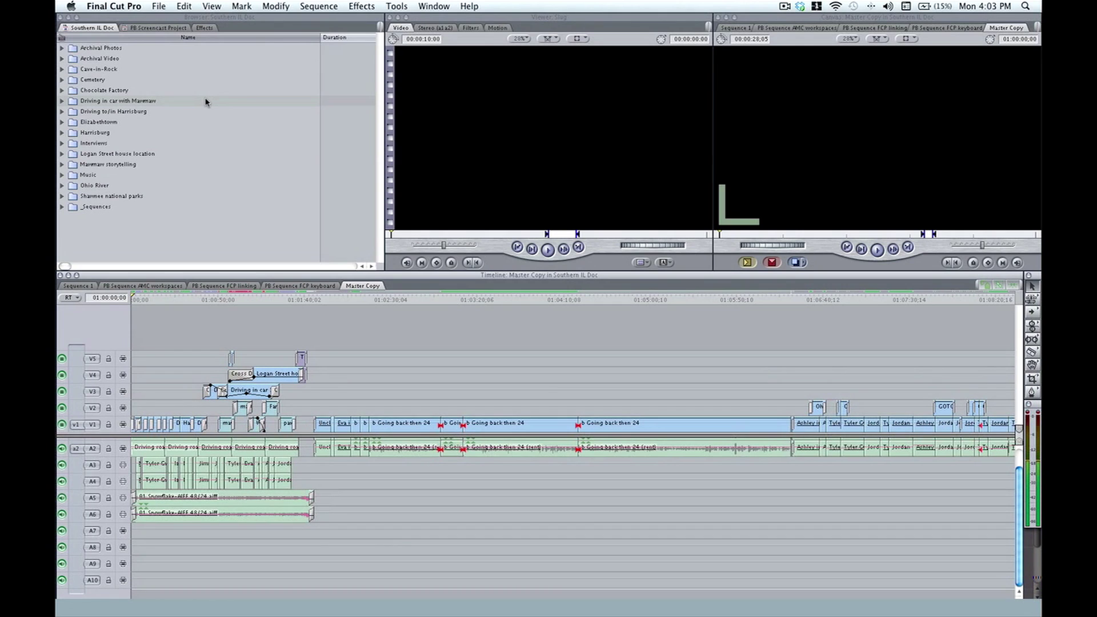
click(388, 4)
- Save the keyboard layout to the Desktop under a custom name, then hide Final Cut Pro
mouse_move(429, 153)
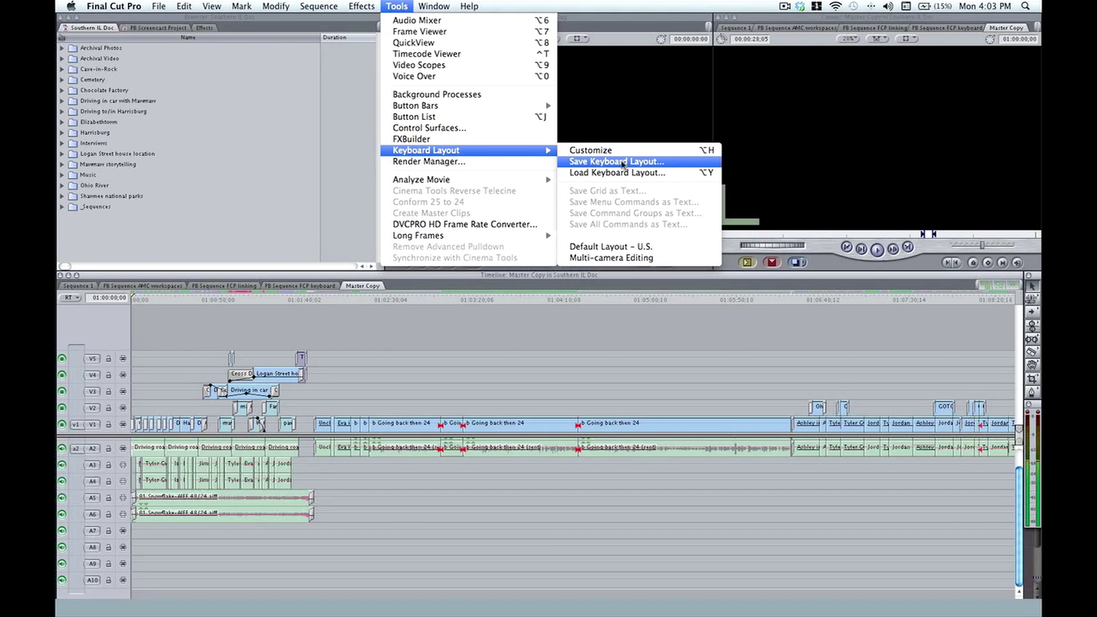
click(623, 164)
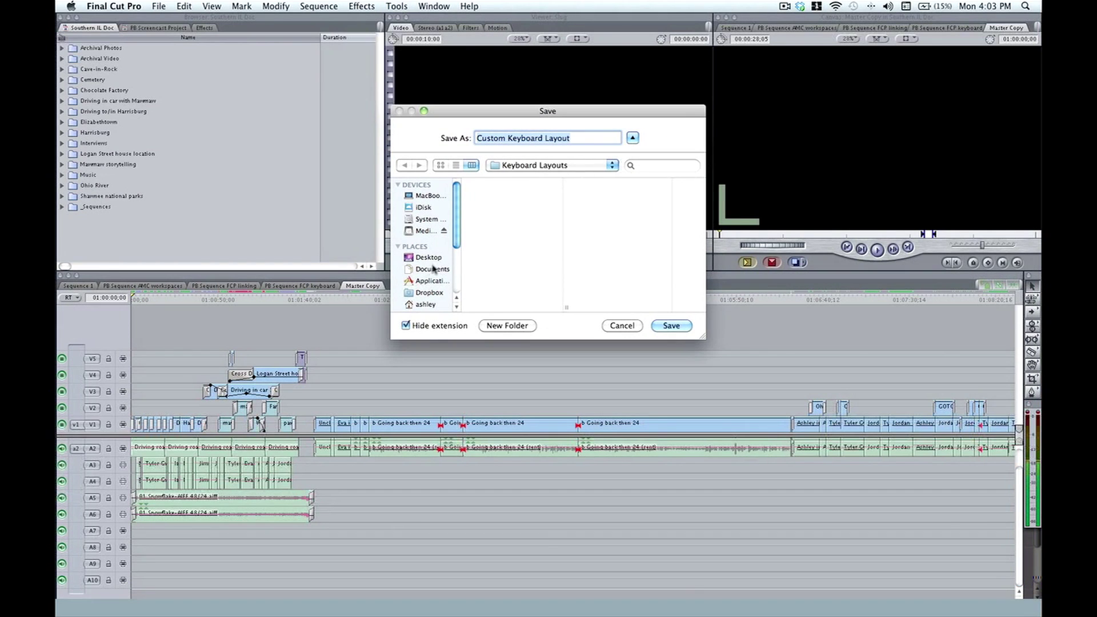
click(428, 258)
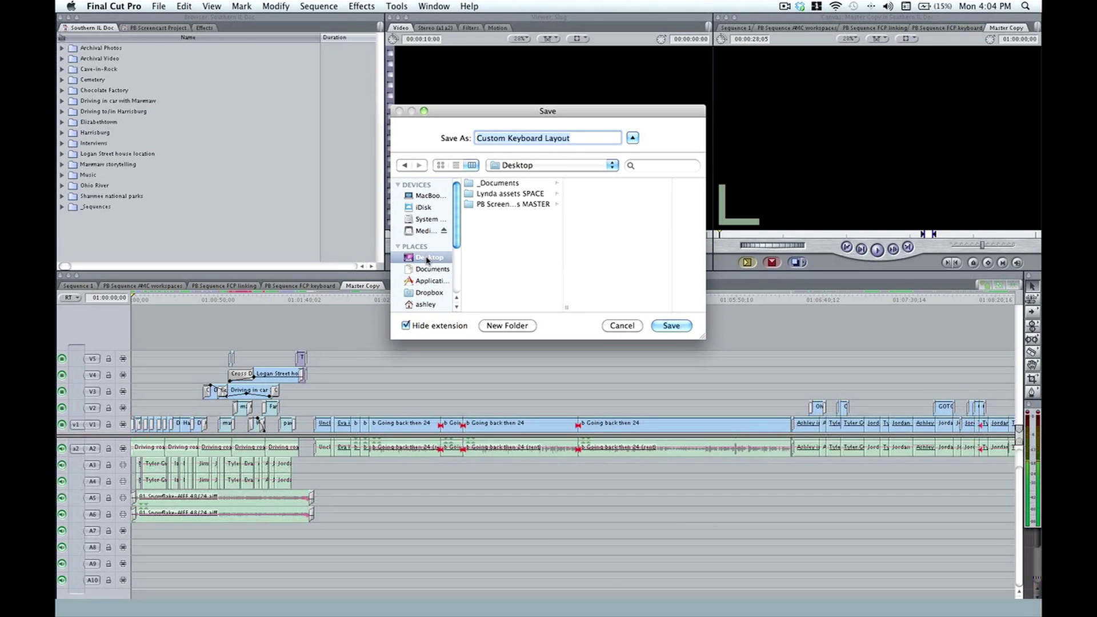
text(Ashl)
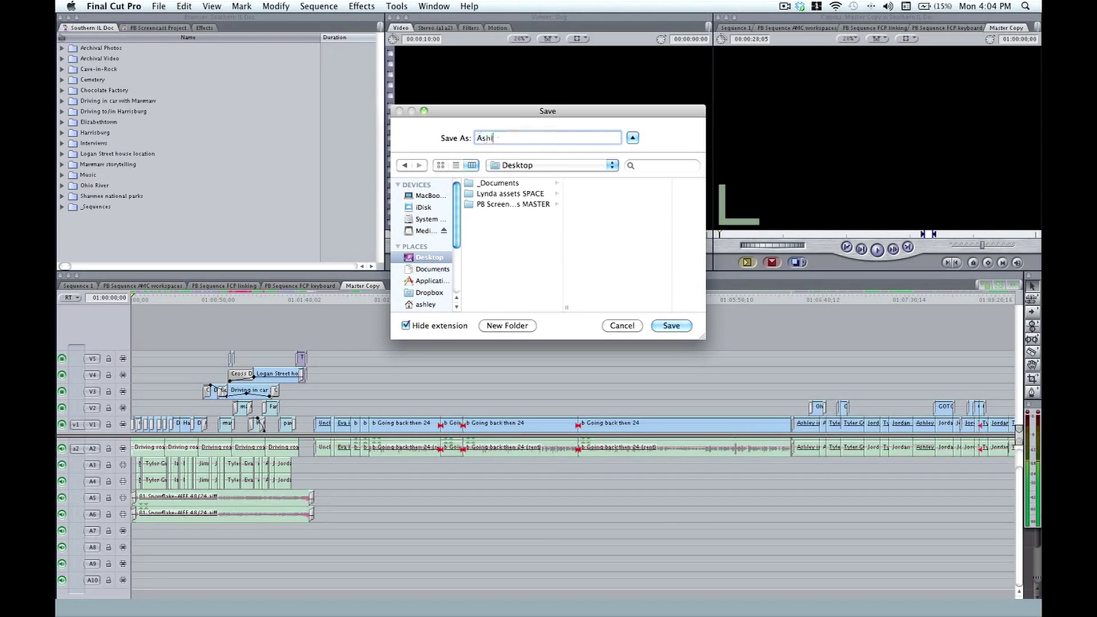
text(ey's keyboard)
click(671, 326)
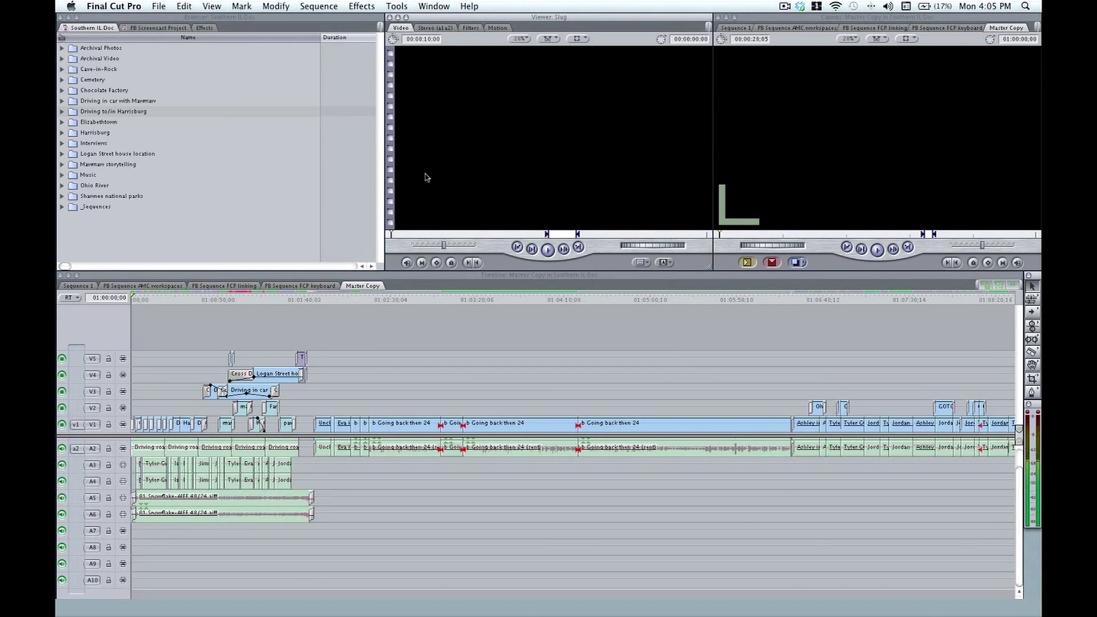
key(super+h)
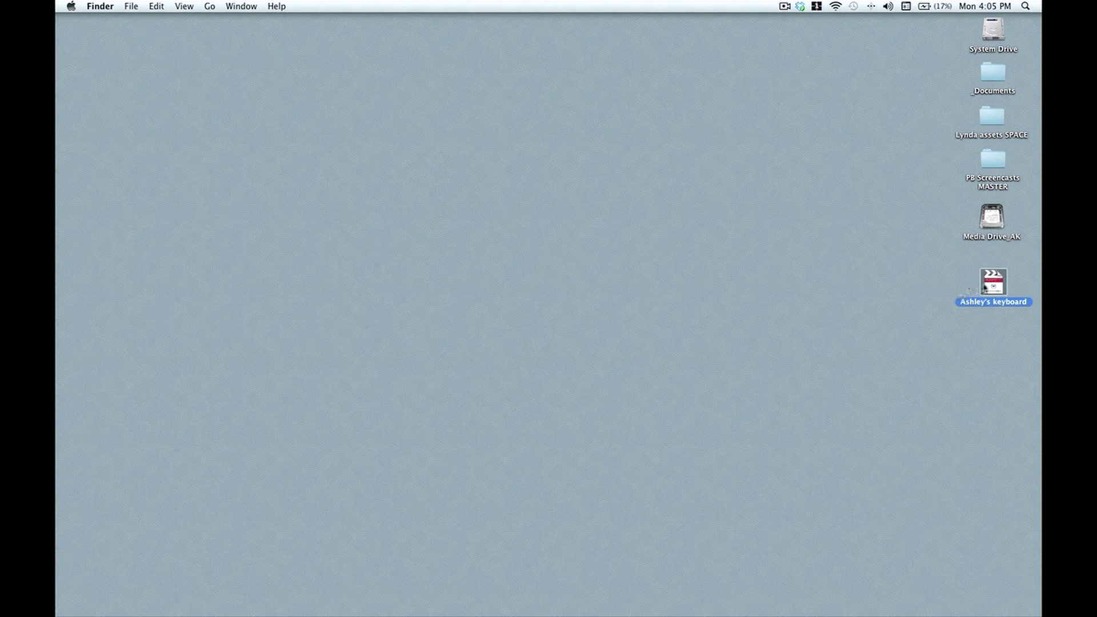
- Check the saved layout file's info (29 KB Final Cut Pro Configuration File), then return to Final Cut Pro
right_click(983, 286)
click(909, 342)
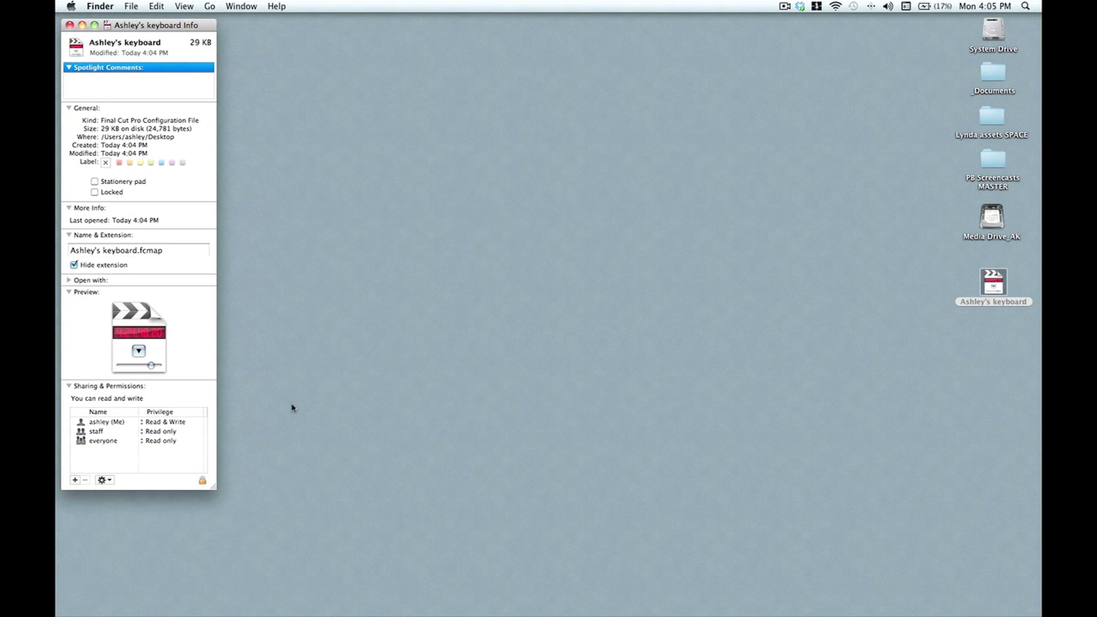
mouse_move(463, 615)
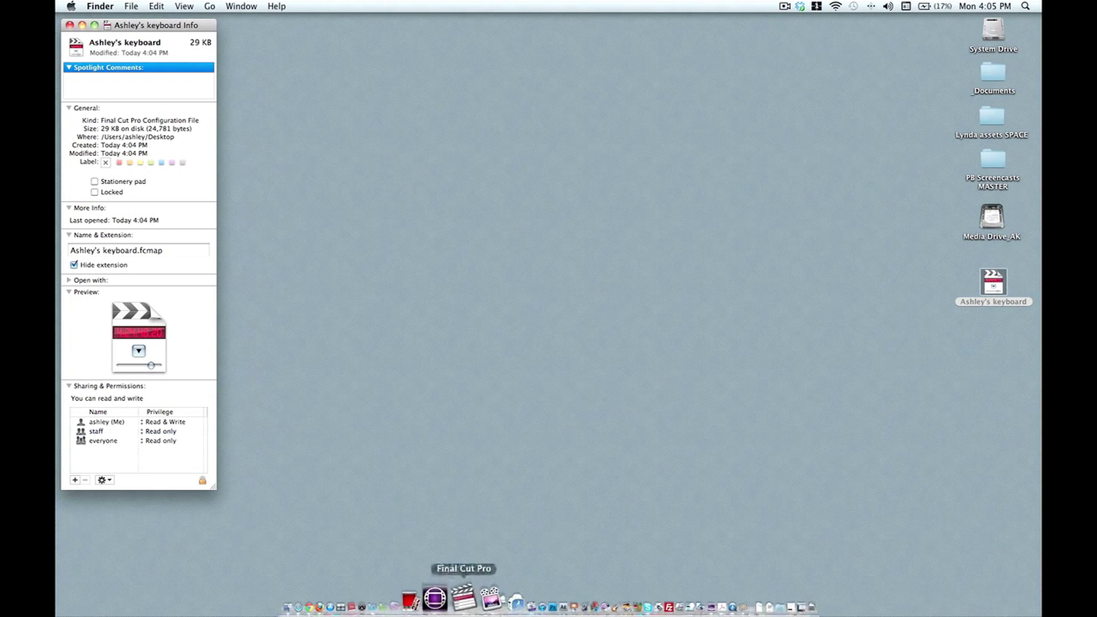
click(461, 612)
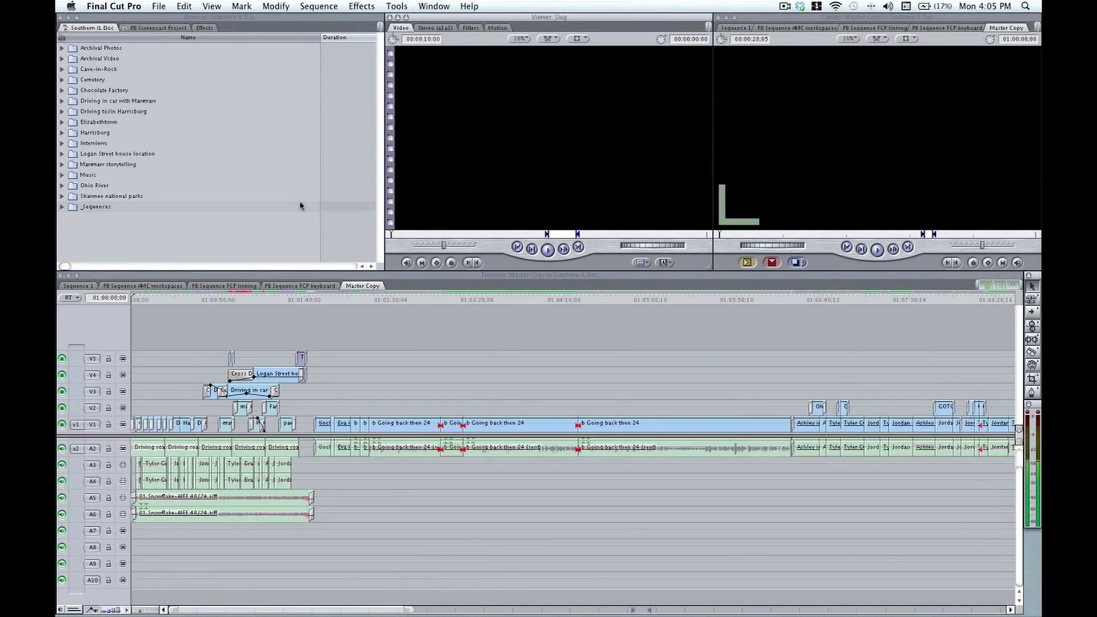
- Load the saved keyboard layout file from the Desktop via Tools > Keyboard Layout > Load
click(397, 7)
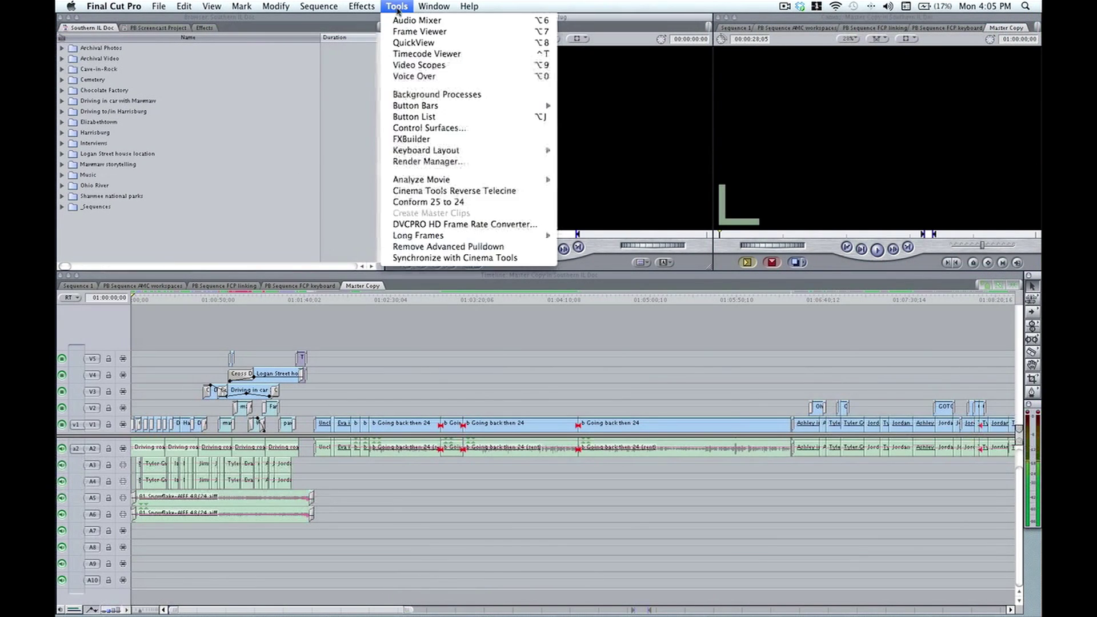
mouse_move(421, 152)
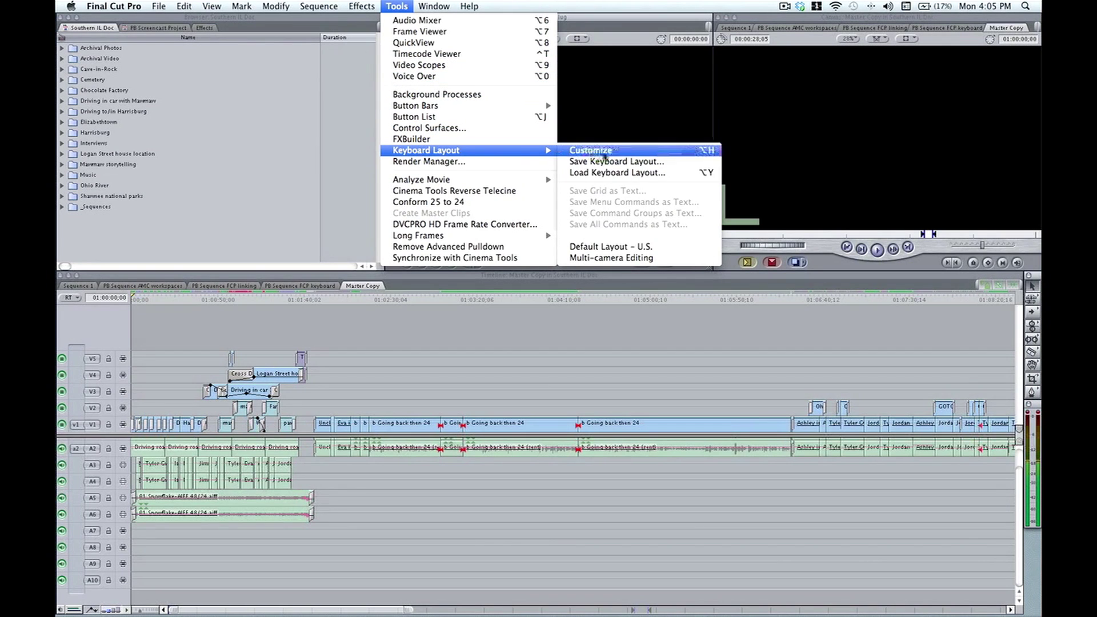
click(607, 172)
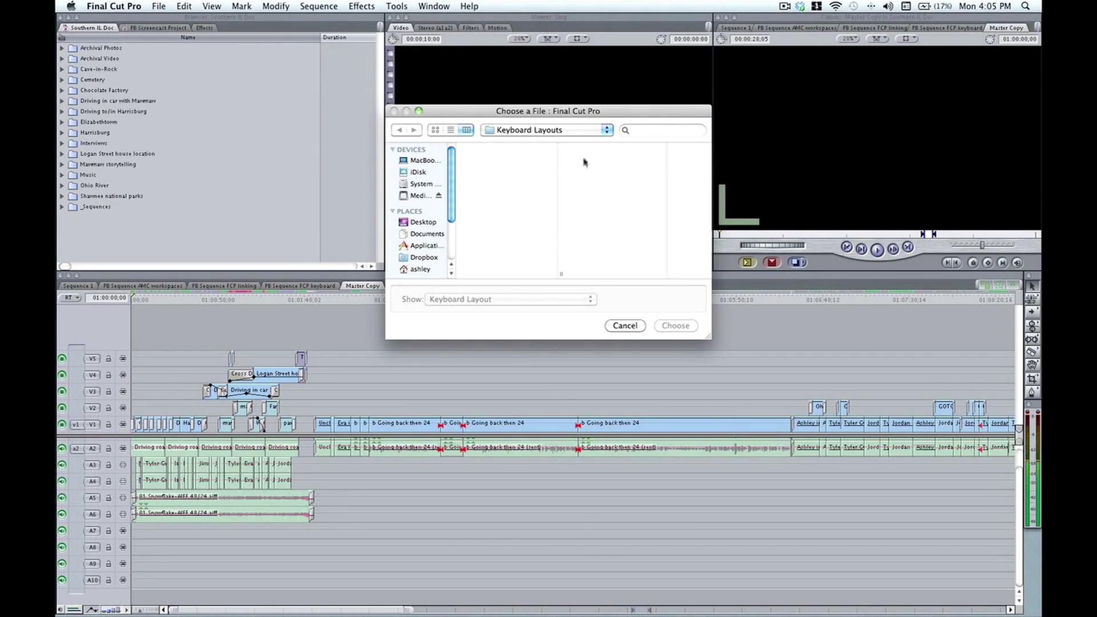
click(423, 222)
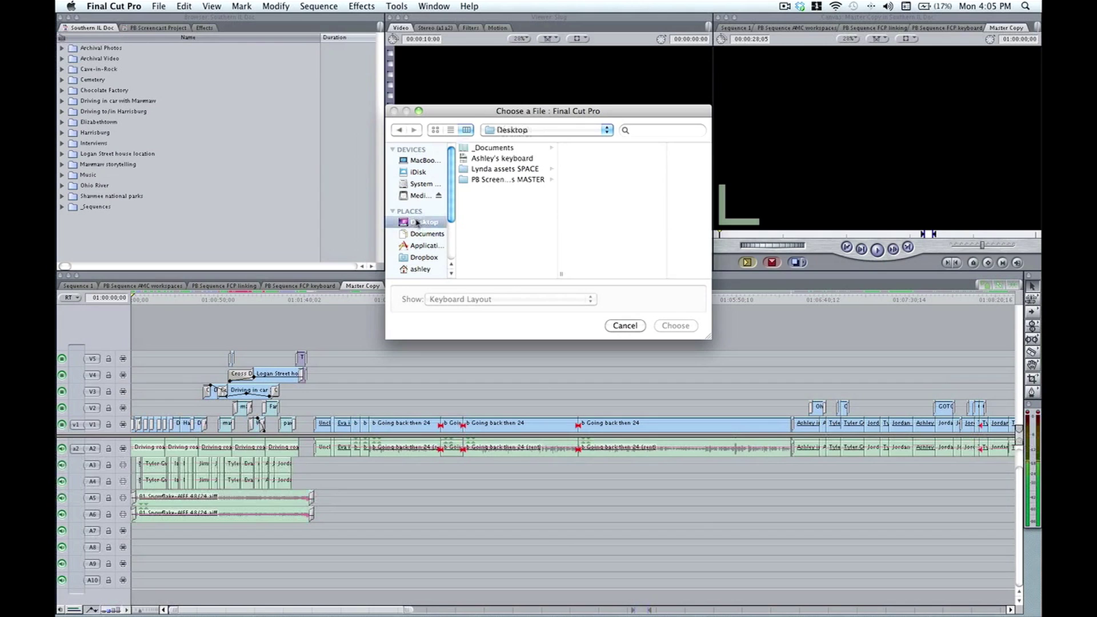
click(486, 159)
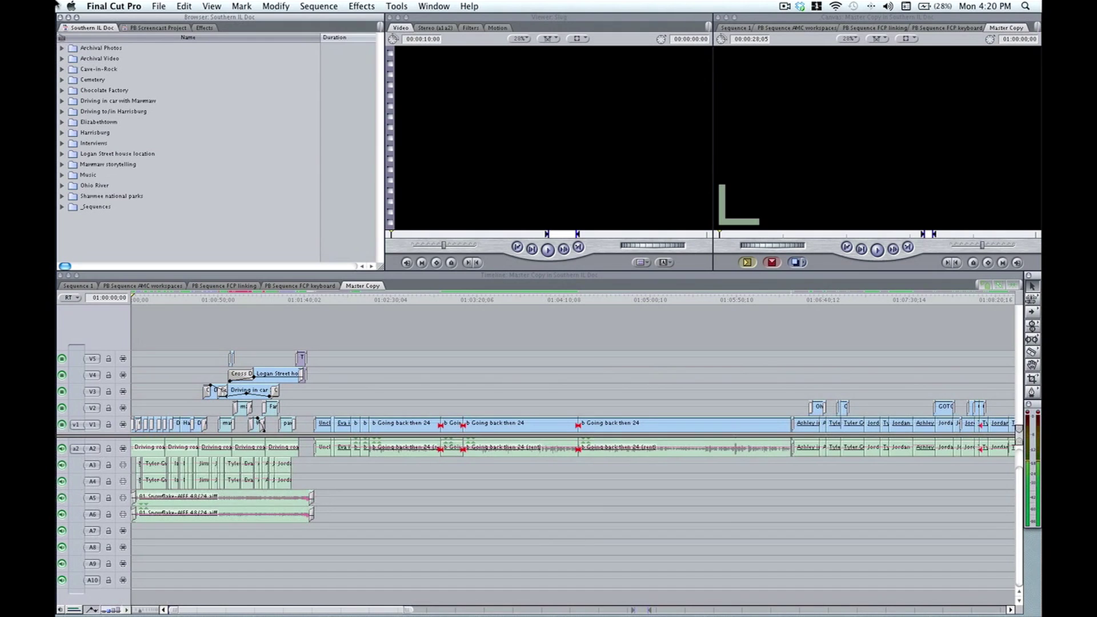
- Open the Button List from the Tools menu and expand, then collapse, the File Menu group
click(393, 6)
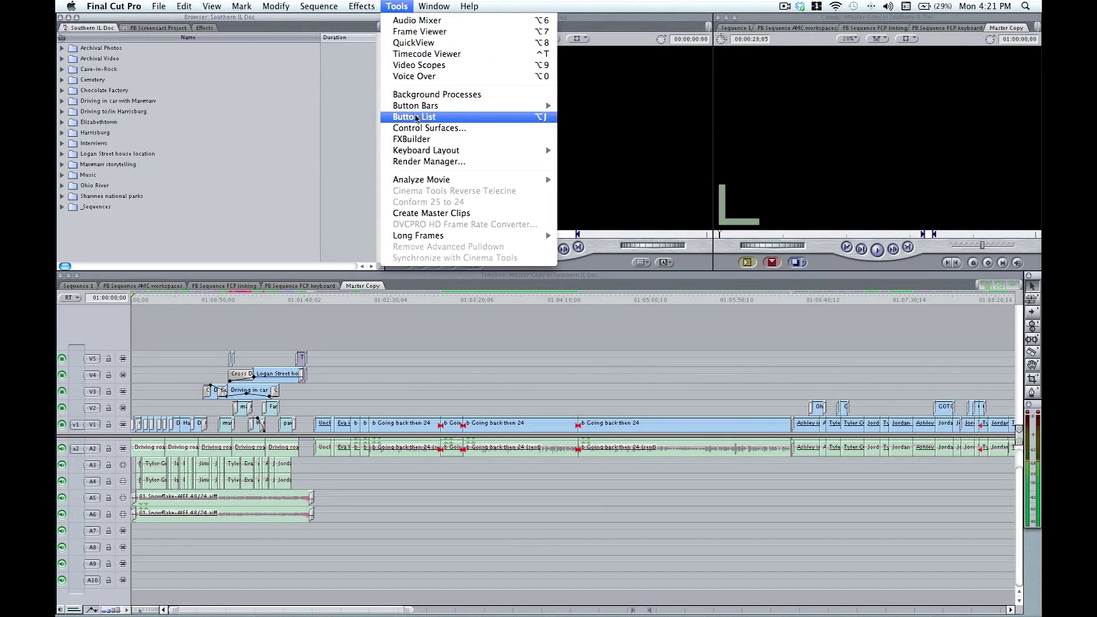
click(529, 121)
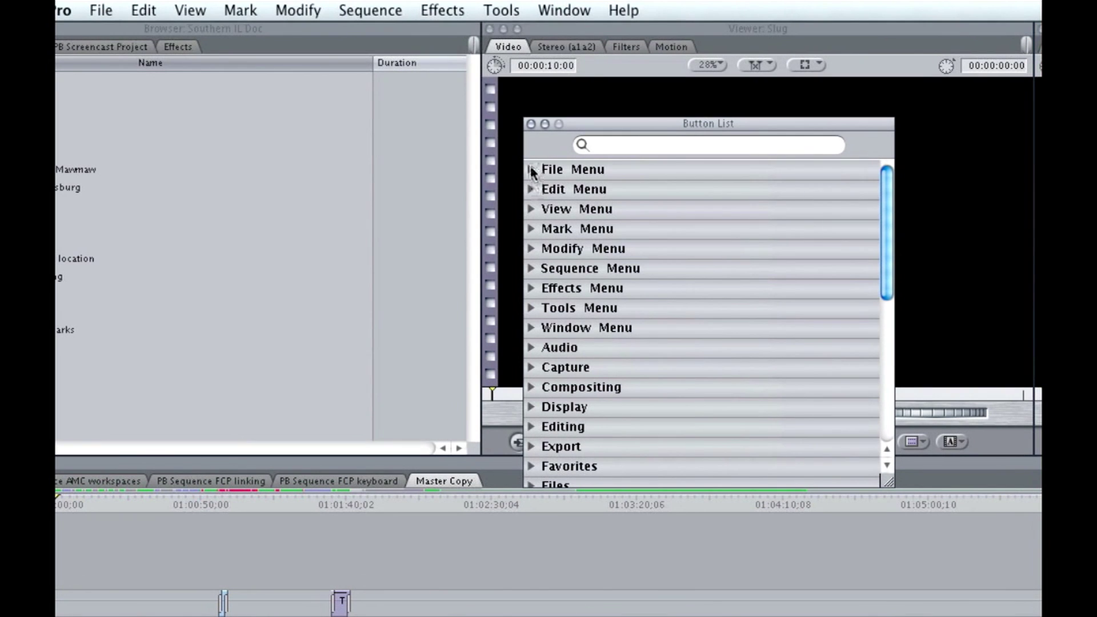
click(531, 170)
scroll(533, 186, down, 5)
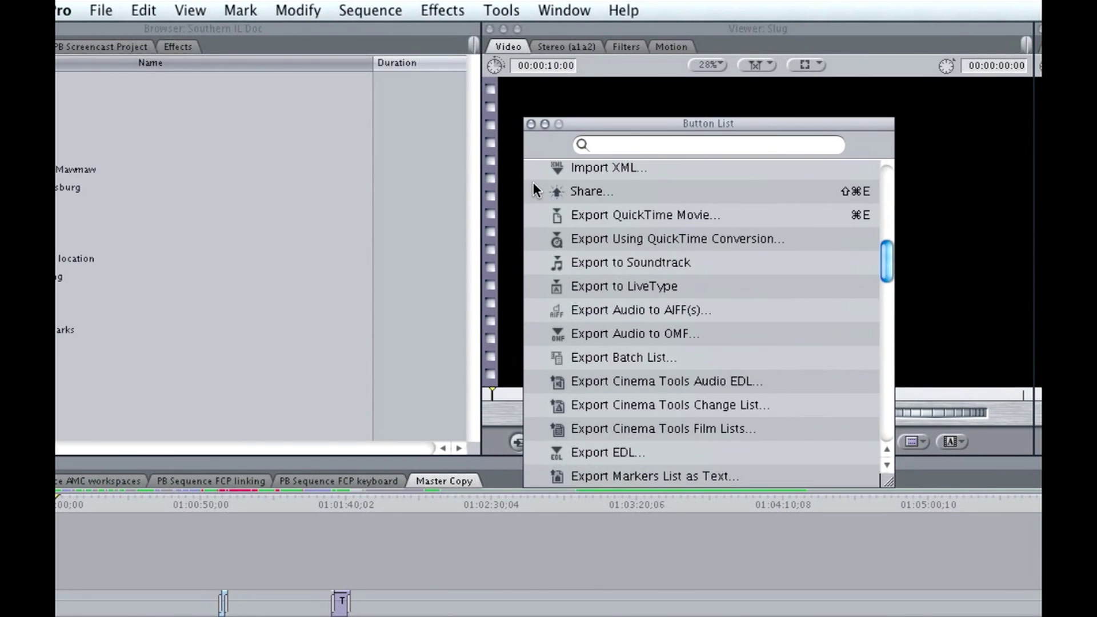
scroll(533, 183, up, 5)
click(531, 168)
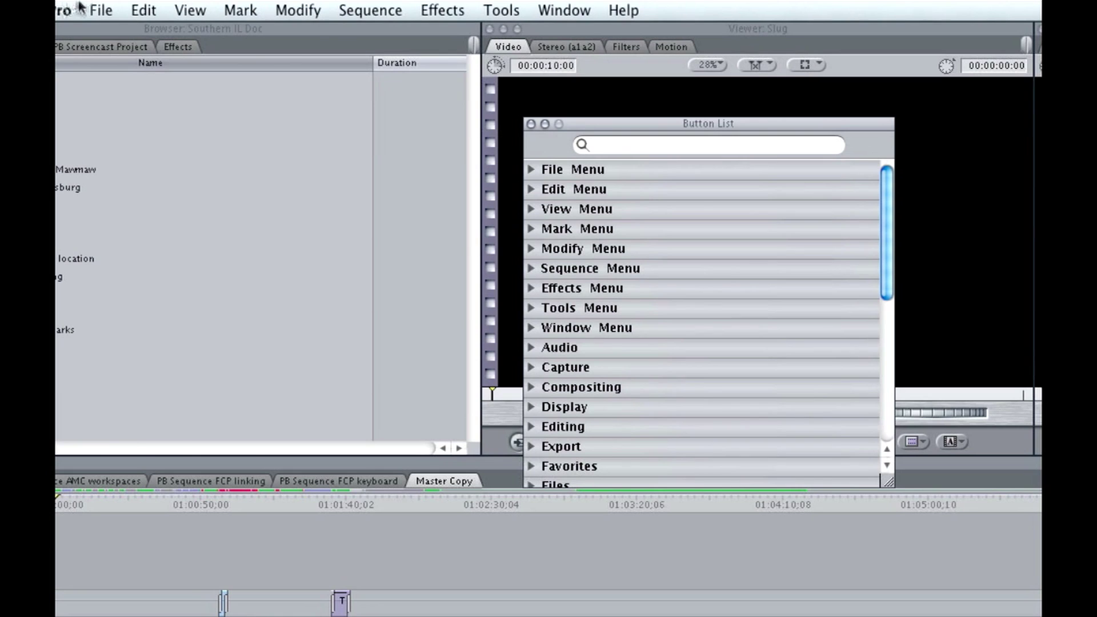
- Compare the File and Edit menus, then filter the Button List by 'open'
click(98, 9)
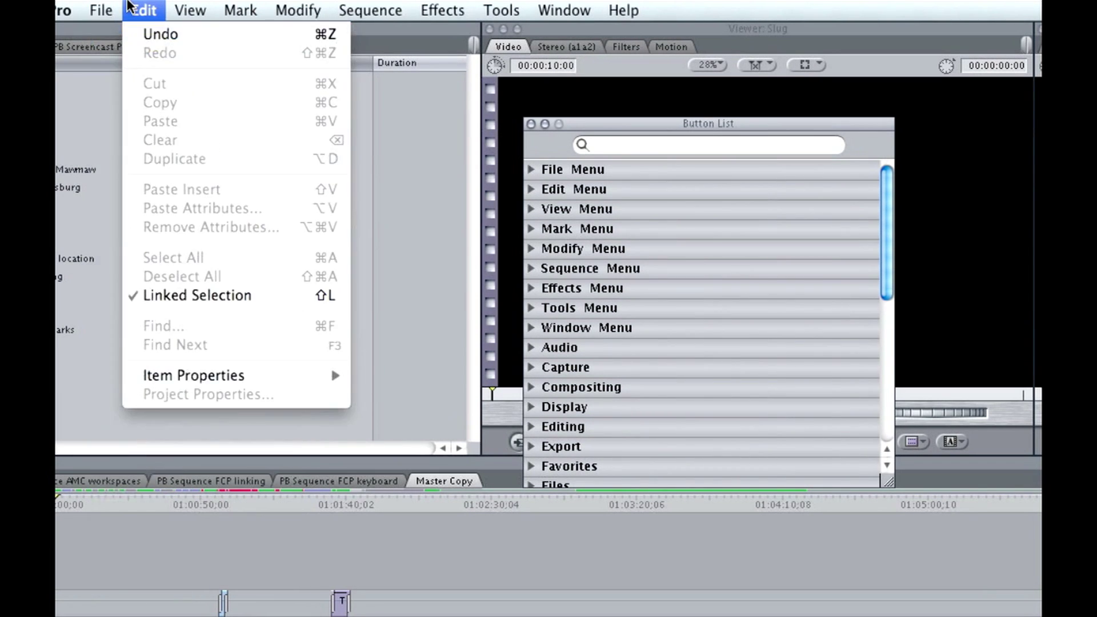
click(550, 88)
click(661, 146)
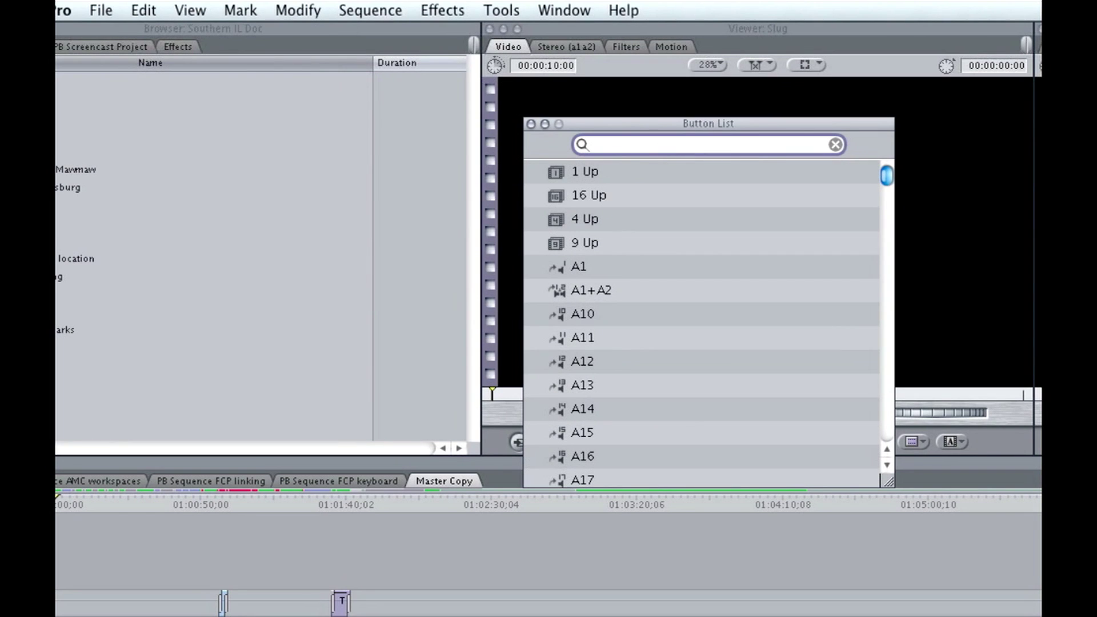
text(open)
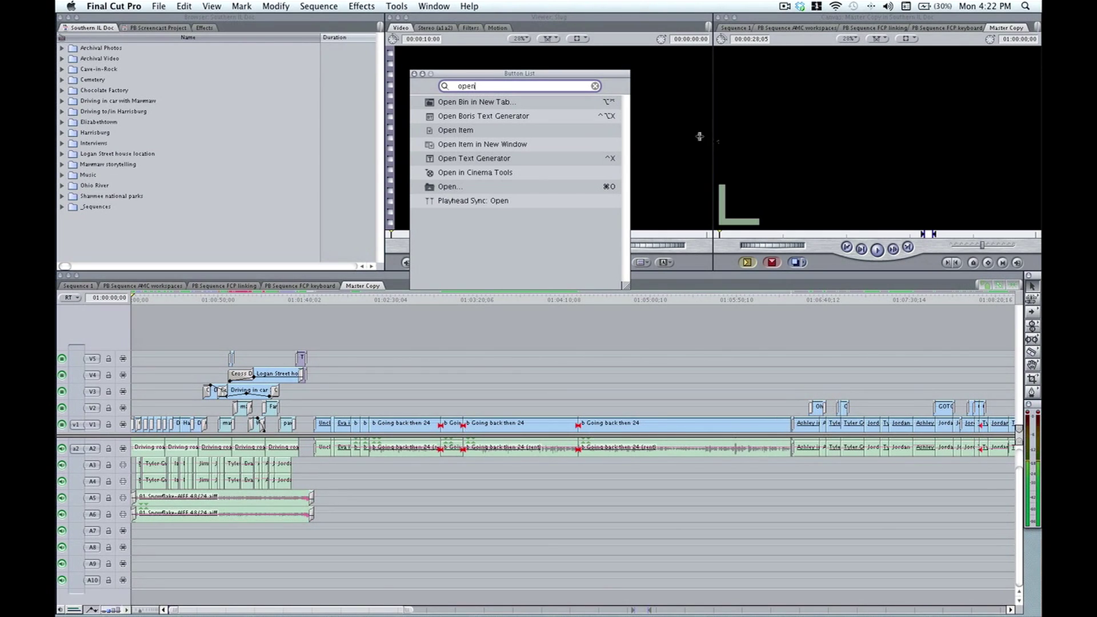
- Add the Open command to the Browser button bar, tint it red, and close the Button List
drag(574, 187, 377, 30)
right_click(371, 29)
mouse_move(389, 36)
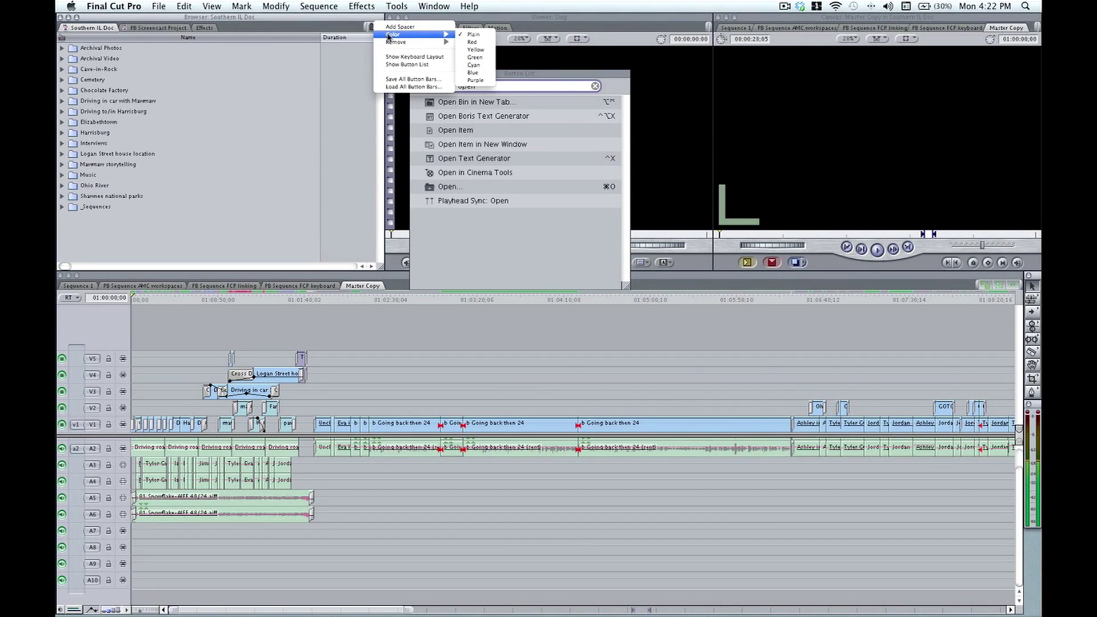
click(472, 42)
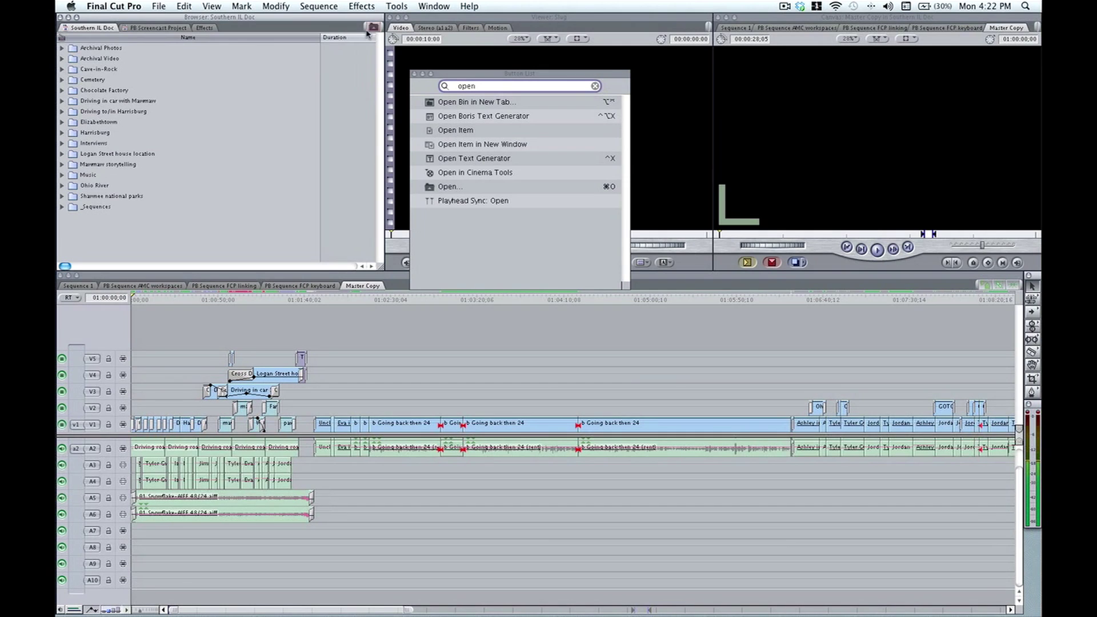
click(413, 73)
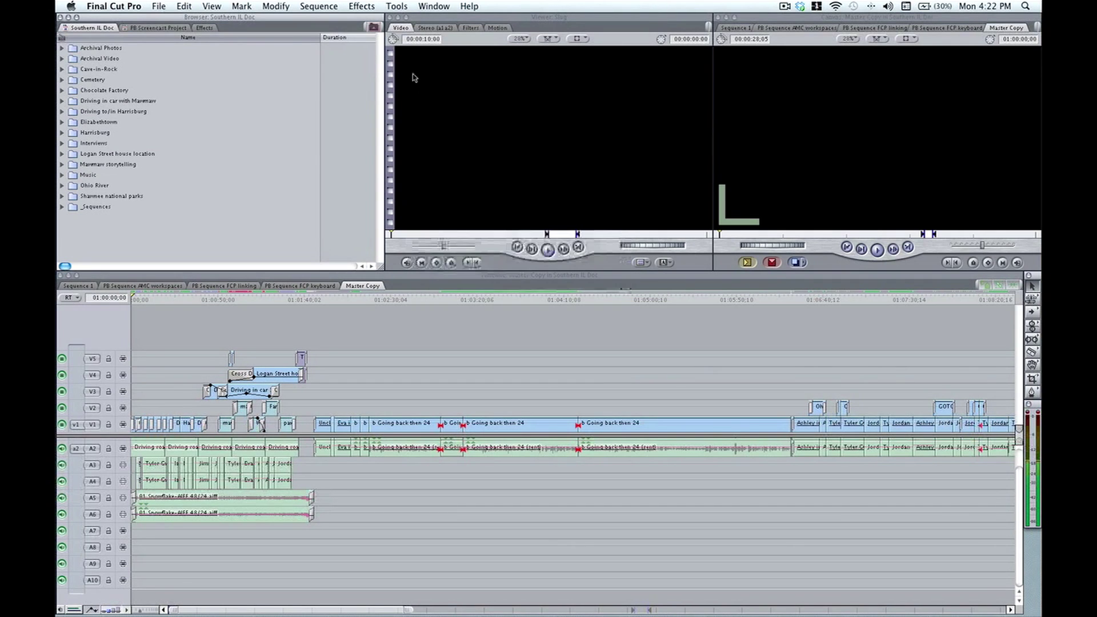
- Check the File menu for Open's shortcut, test Cmd-O, and cancel the file chooser
click(159, 6)
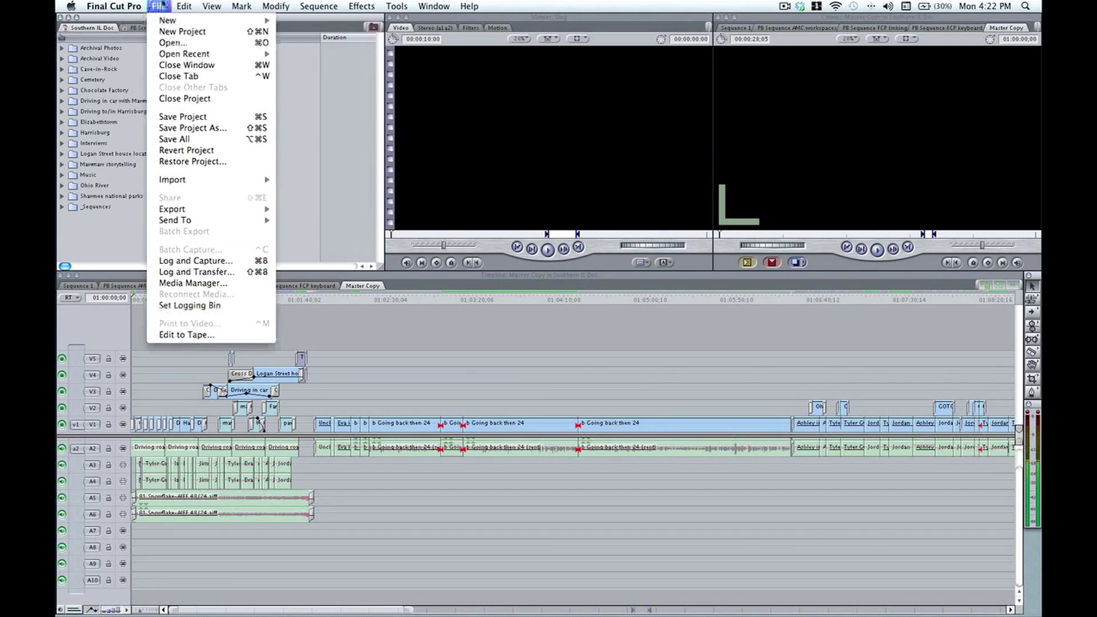
click(162, 5)
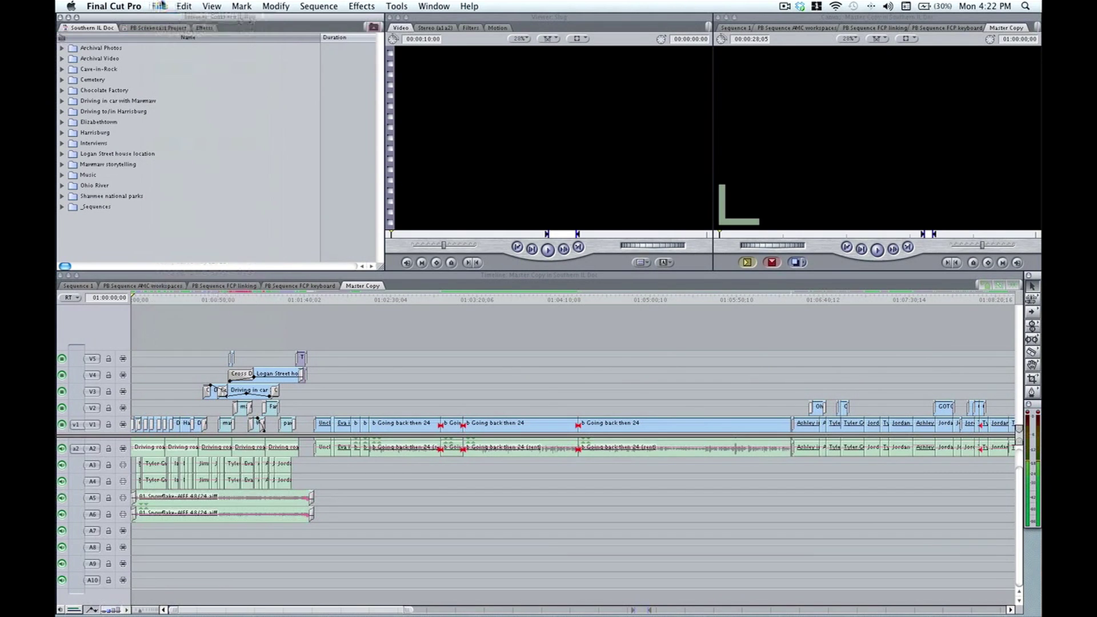
key(super+i)
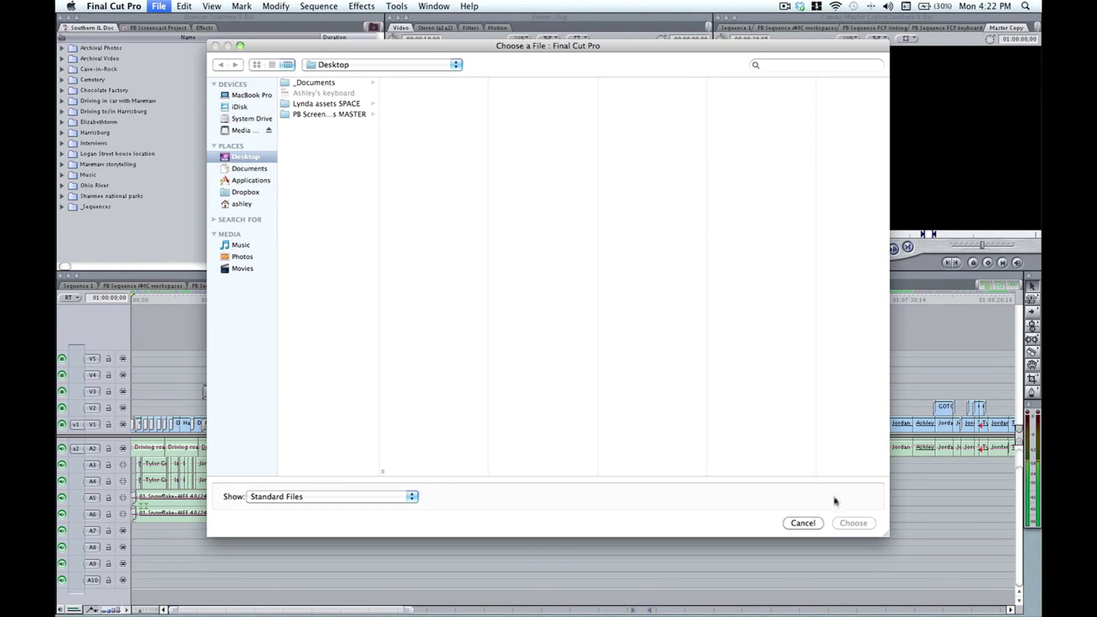
click(801, 523)
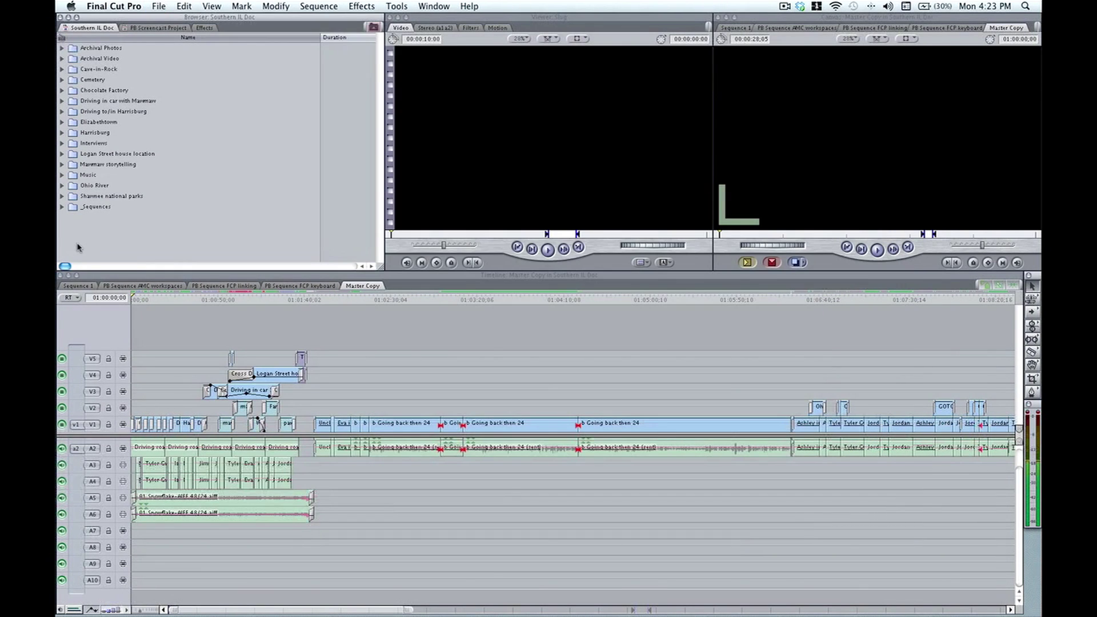
- Search the Button List for 'import', add Import Files to the Browser bar, and close the list
key(alt+j)
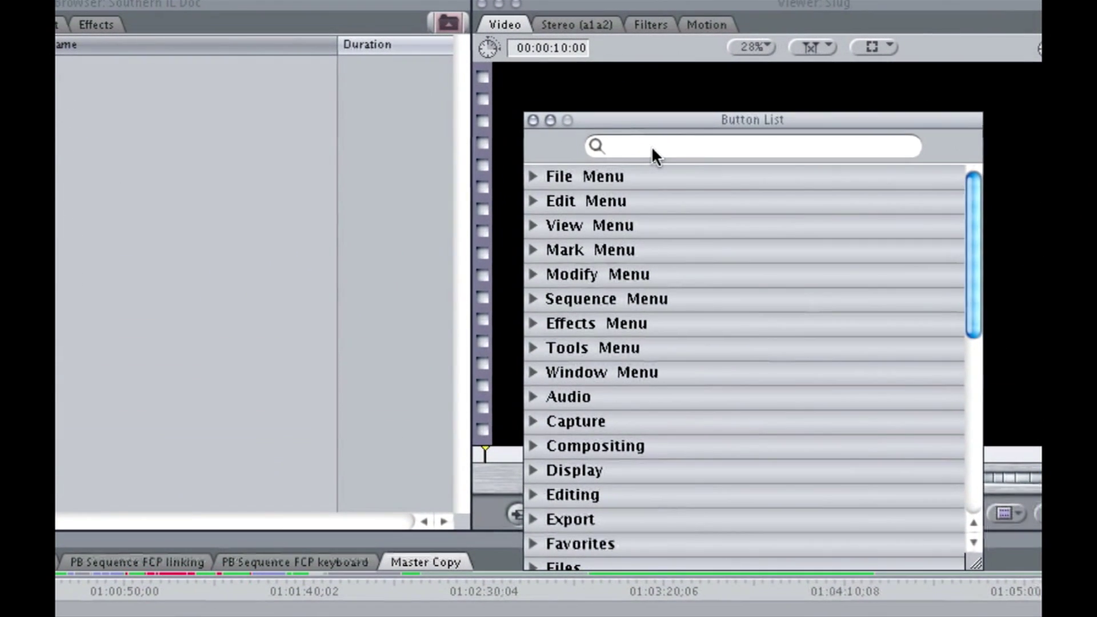
click(599, 129)
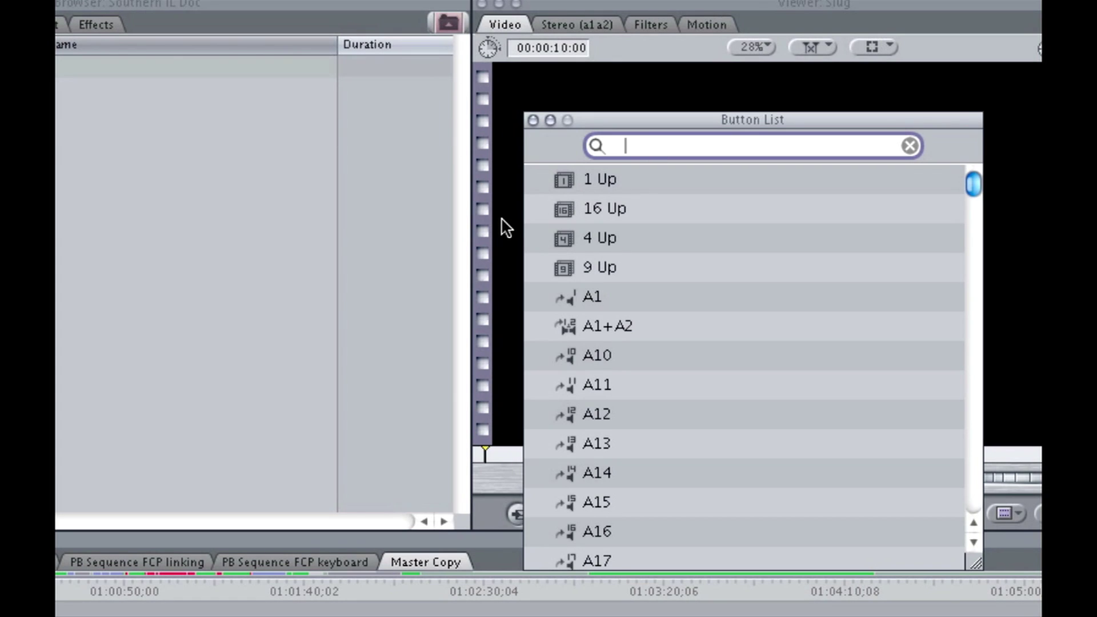
text(import)
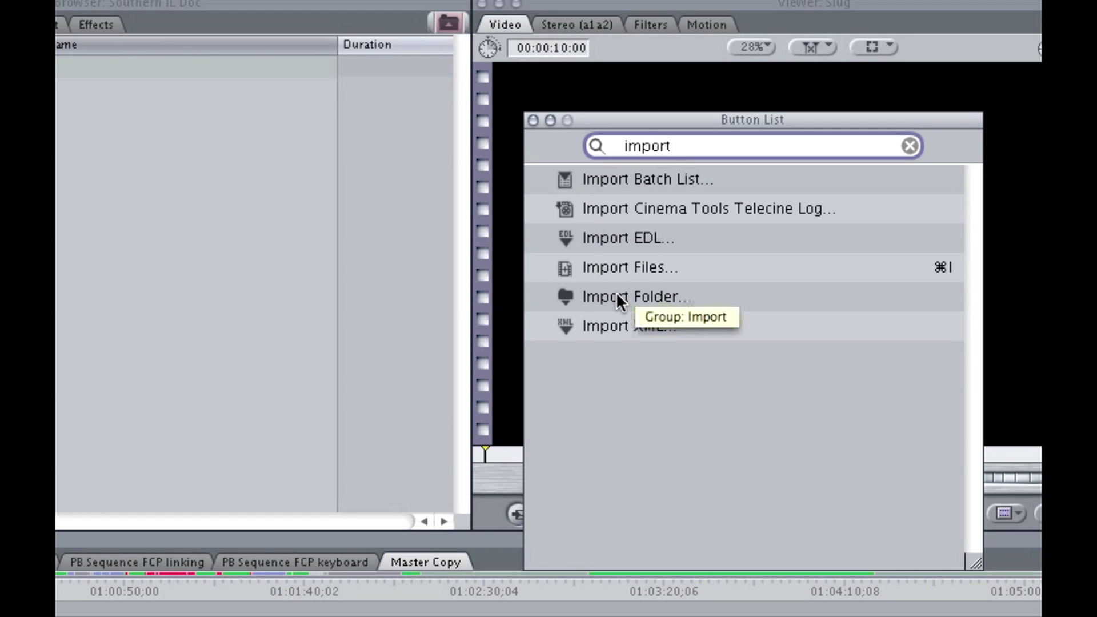
drag(601, 264, 452, 24)
click(533, 120)
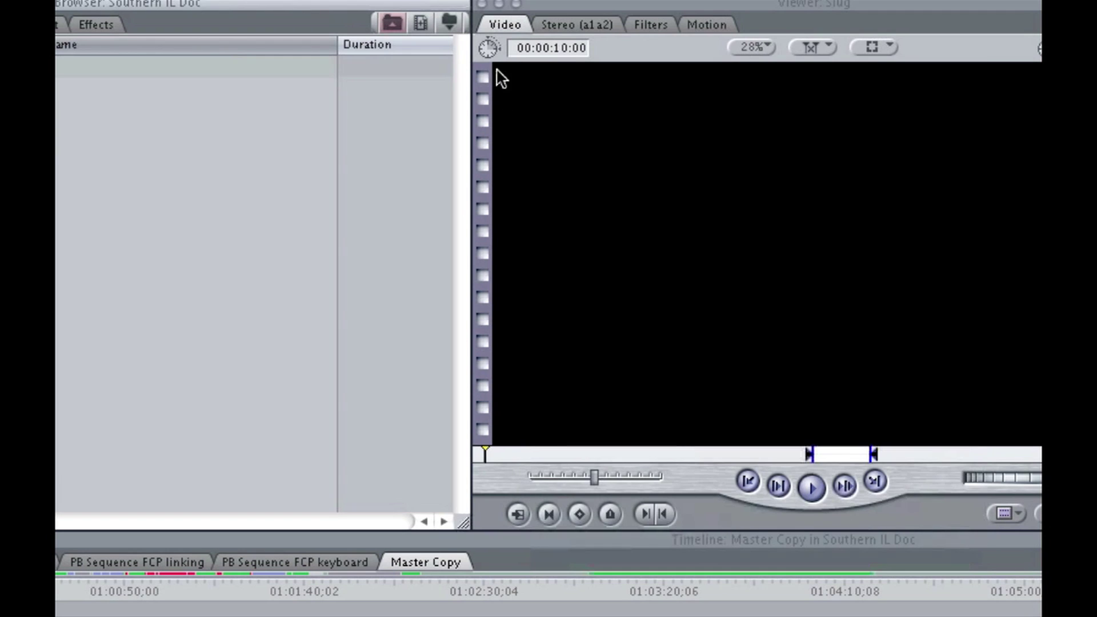
- Tint the neighbouring button yellow and Import Files green, then test it by browsing Media Drive_AK
right_click(421, 18)
mouse_move(540, 34)
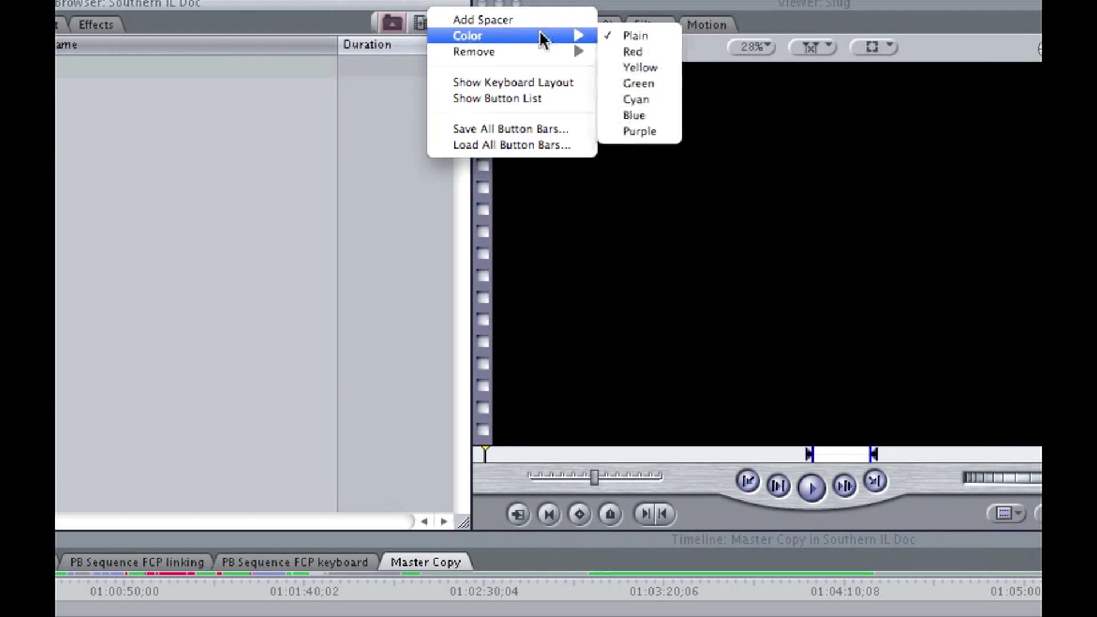
click(628, 67)
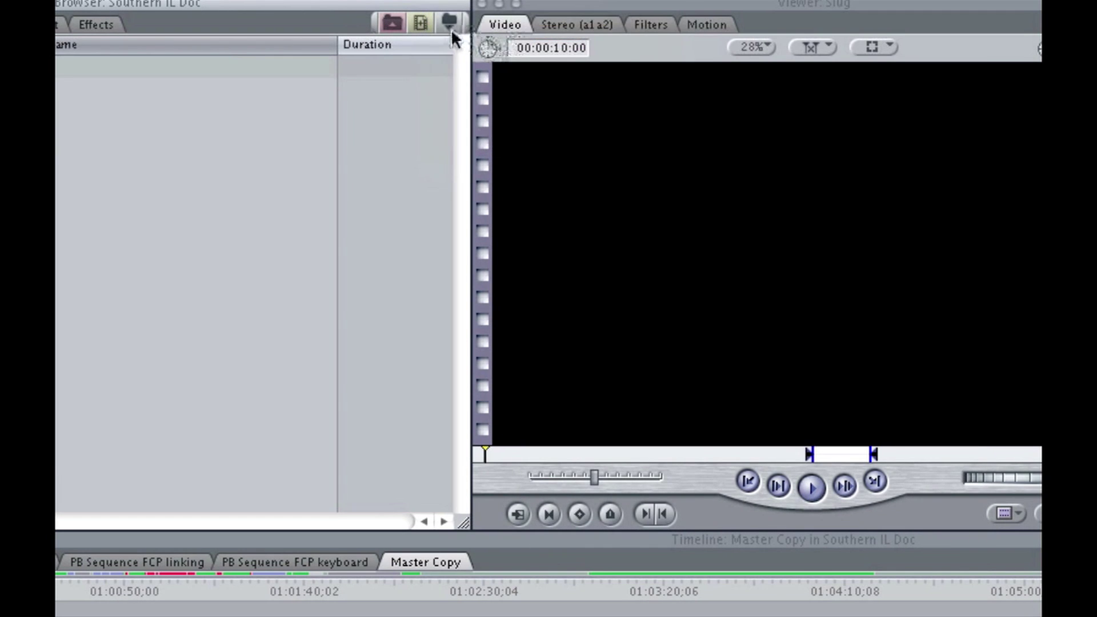
right_click(451, 27)
mouse_move(537, 37)
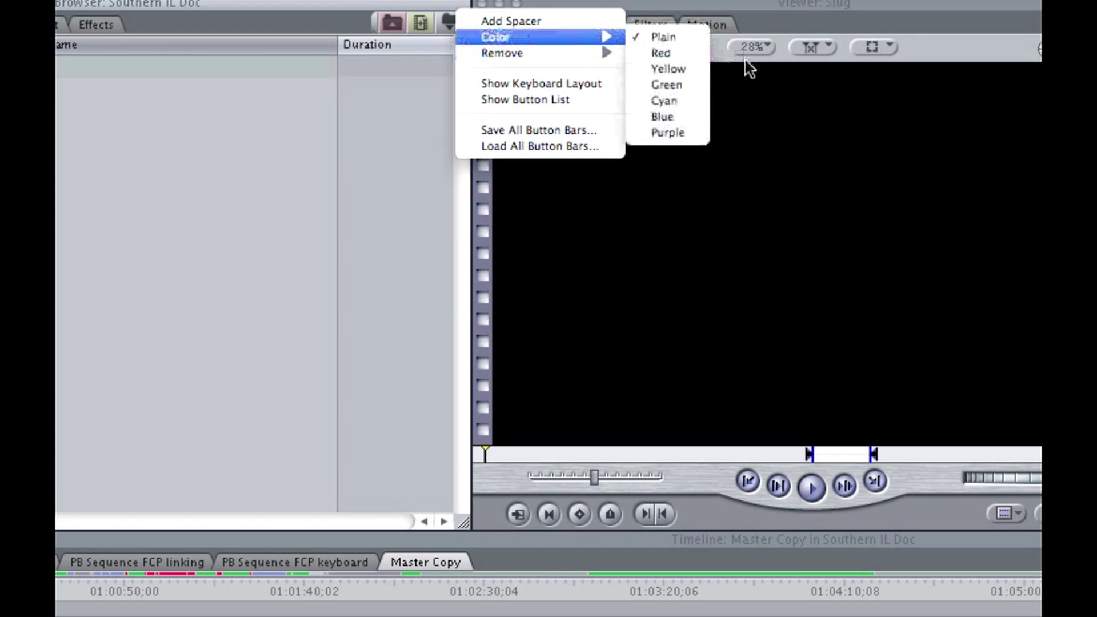
click(695, 85)
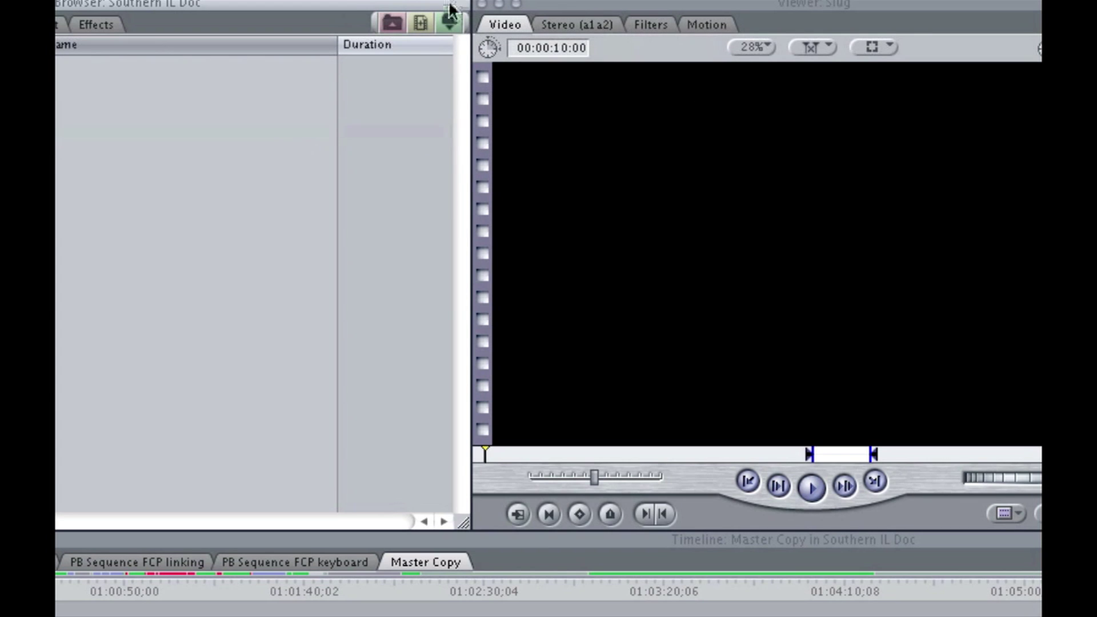
click(417, 22)
click(153, 238)
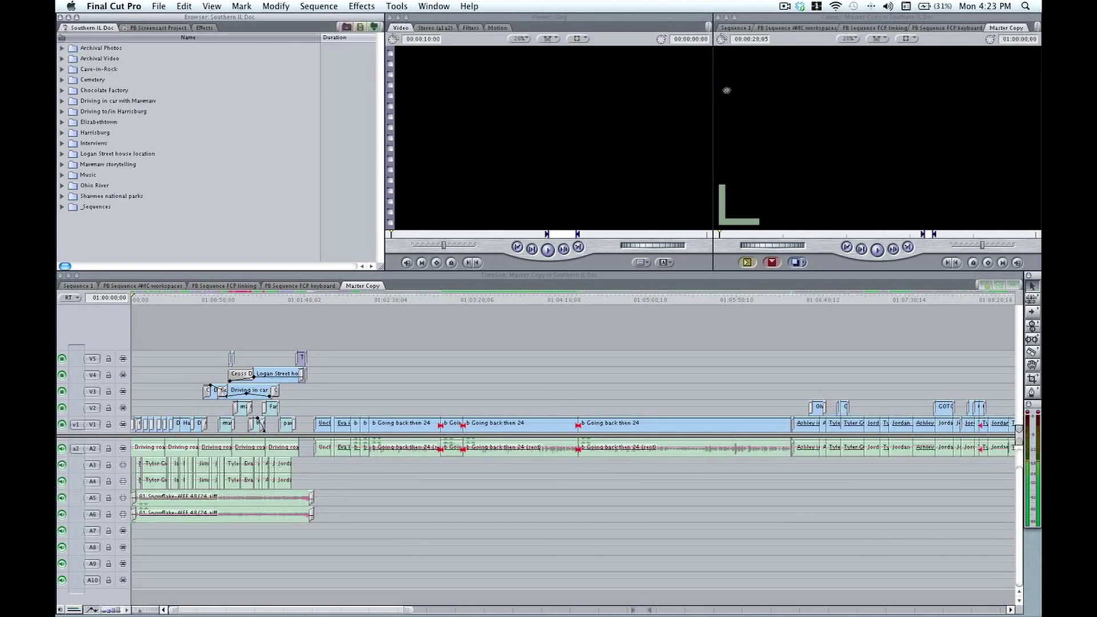
- Search the Button List for 'f12' and add a command to the Timeline button bar
key(alt+j)
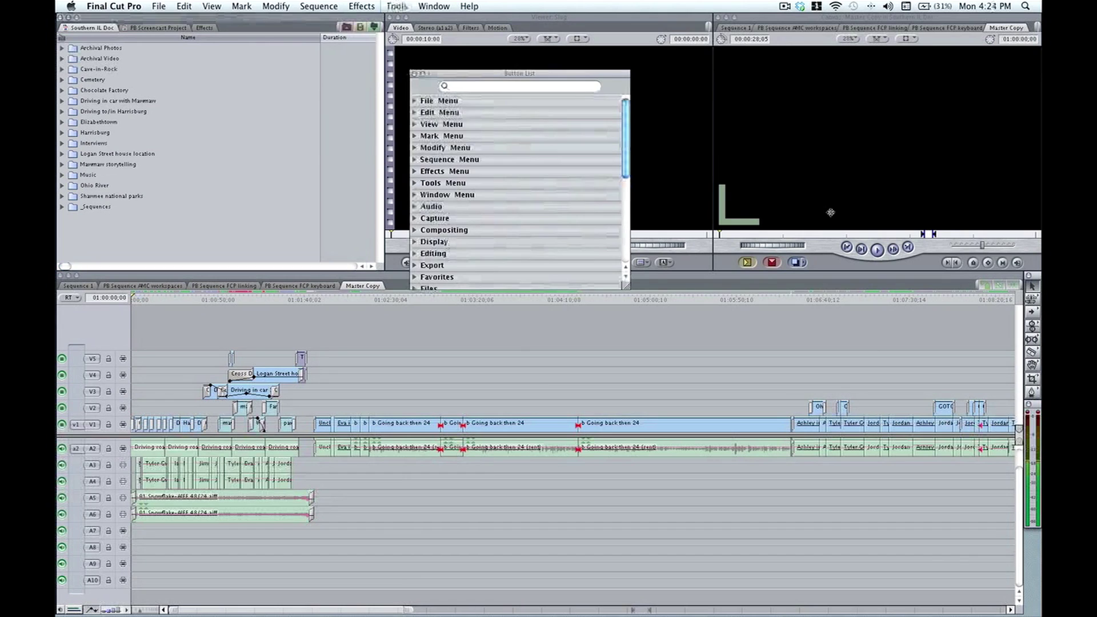
click(555, 86)
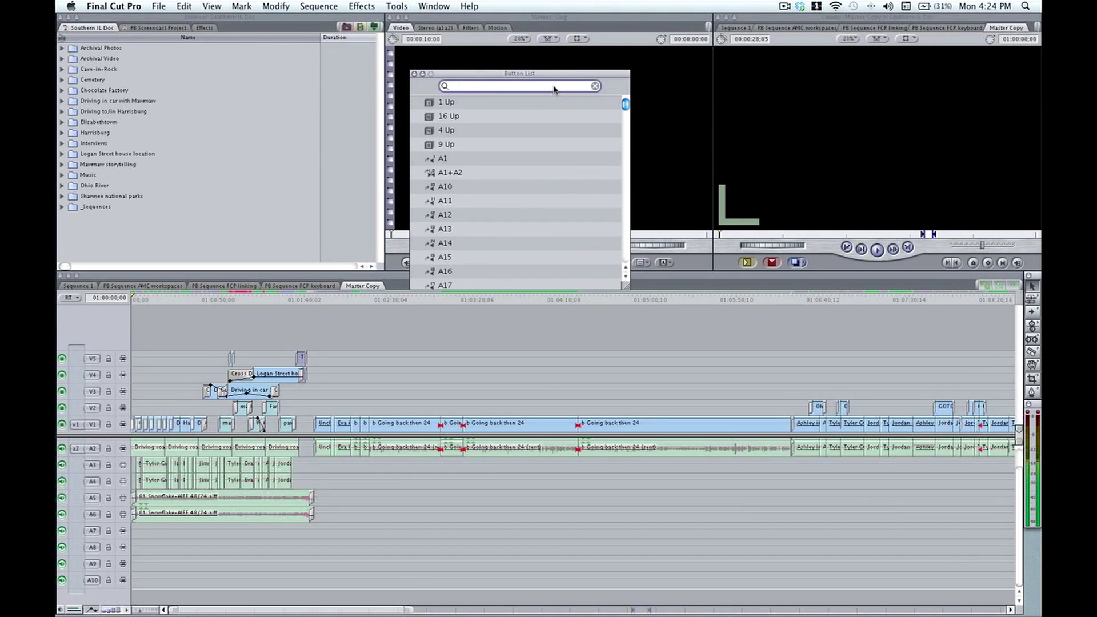
text(f12)
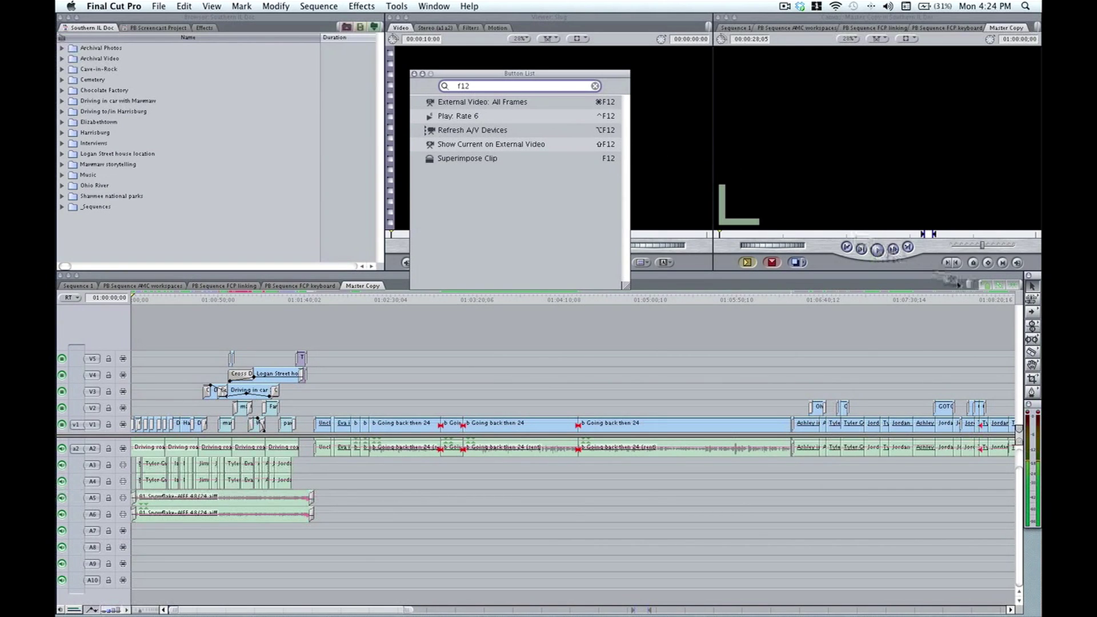
drag(974, 287, 976, 288)
- Tint the new Timeline button blue, close the Button List, and move the playhead to 01:00:16:04
right_click(973, 289)
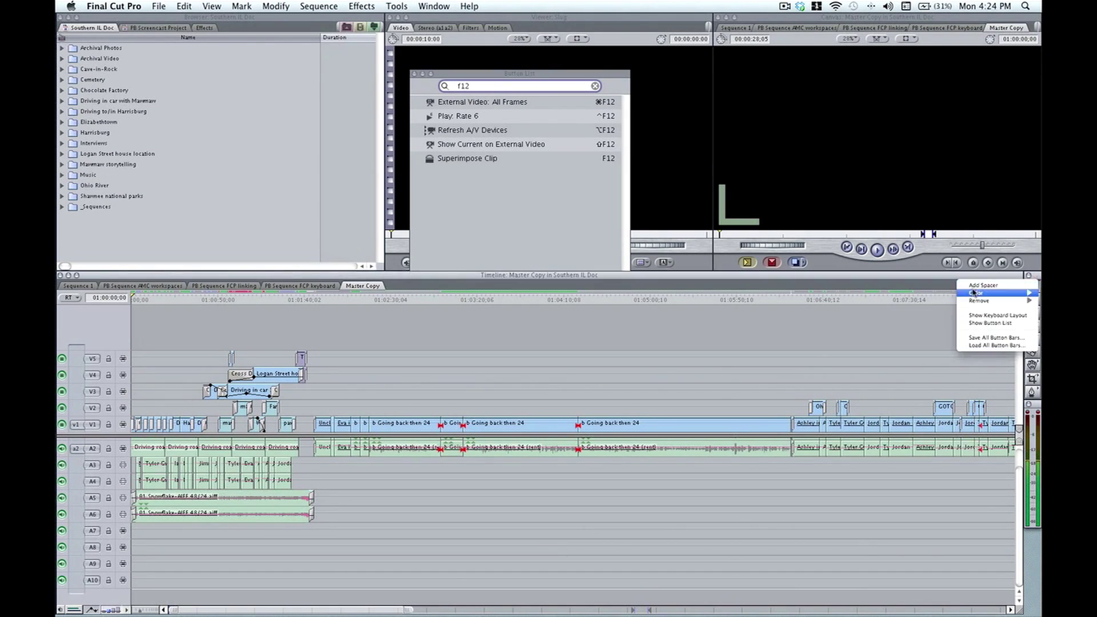
mouse_move(975, 293)
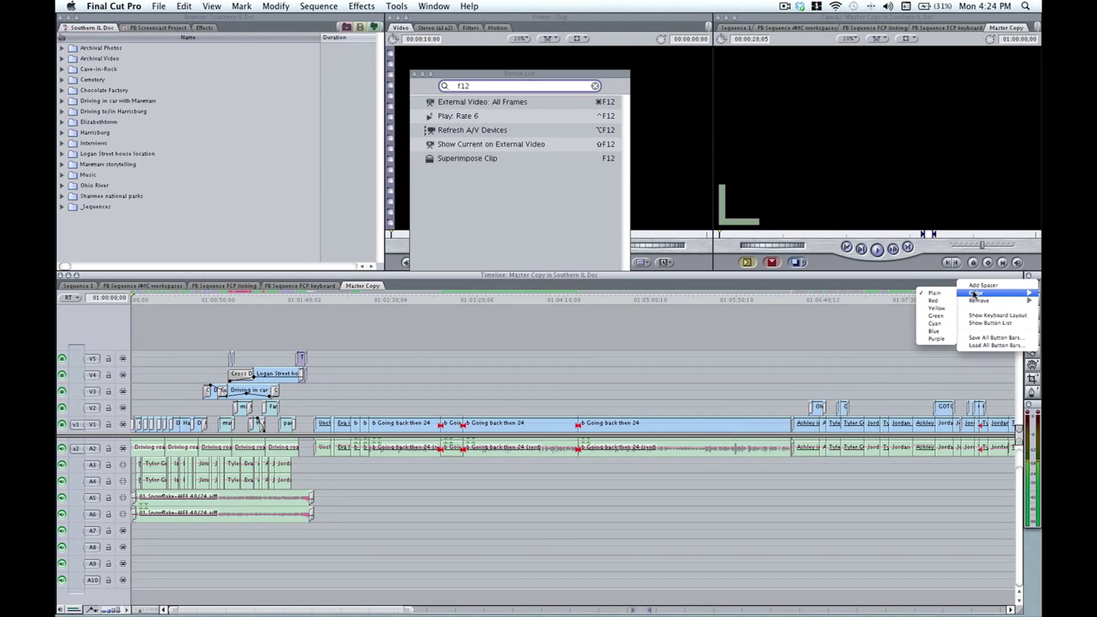
click(935, 331)
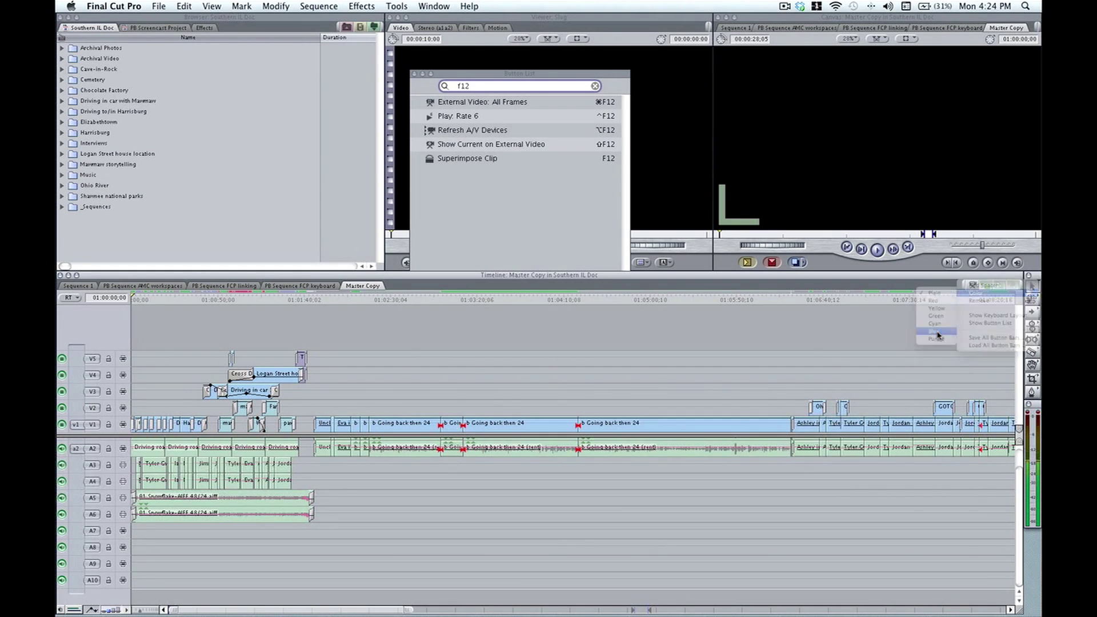
click(415, 74)
drag(144, 292, 158, 295)
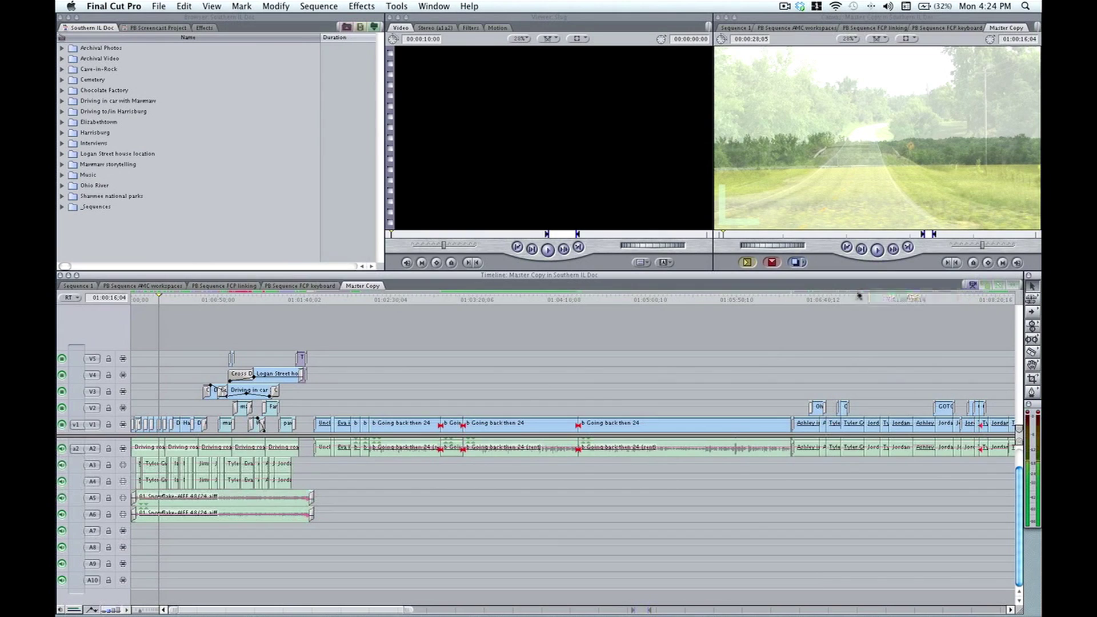
- Save all button bars to the Desktop as 'Ashley's buttons', then hide Final Cut Pro
click(400, 5)
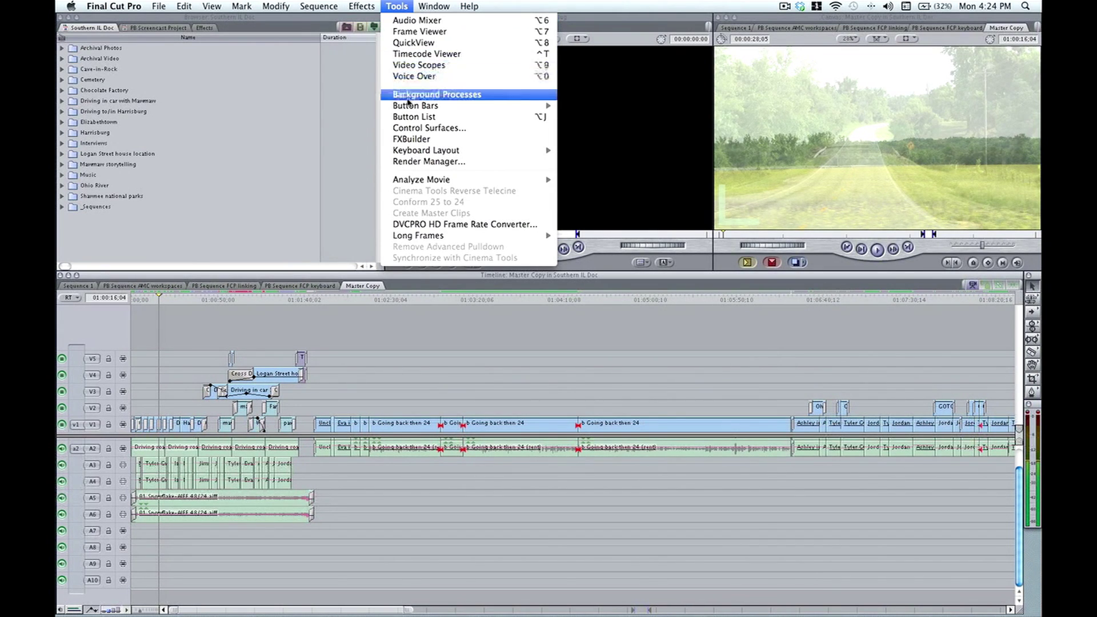
mouse_move(514, 106)
click(574, 107)
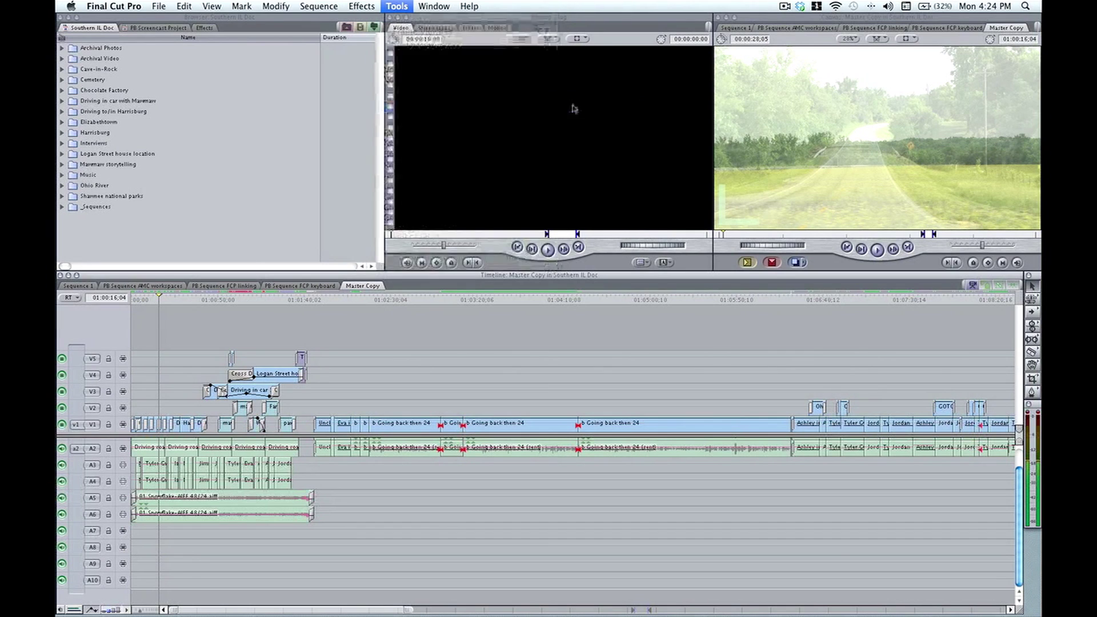
click(430, 257)
text(A)
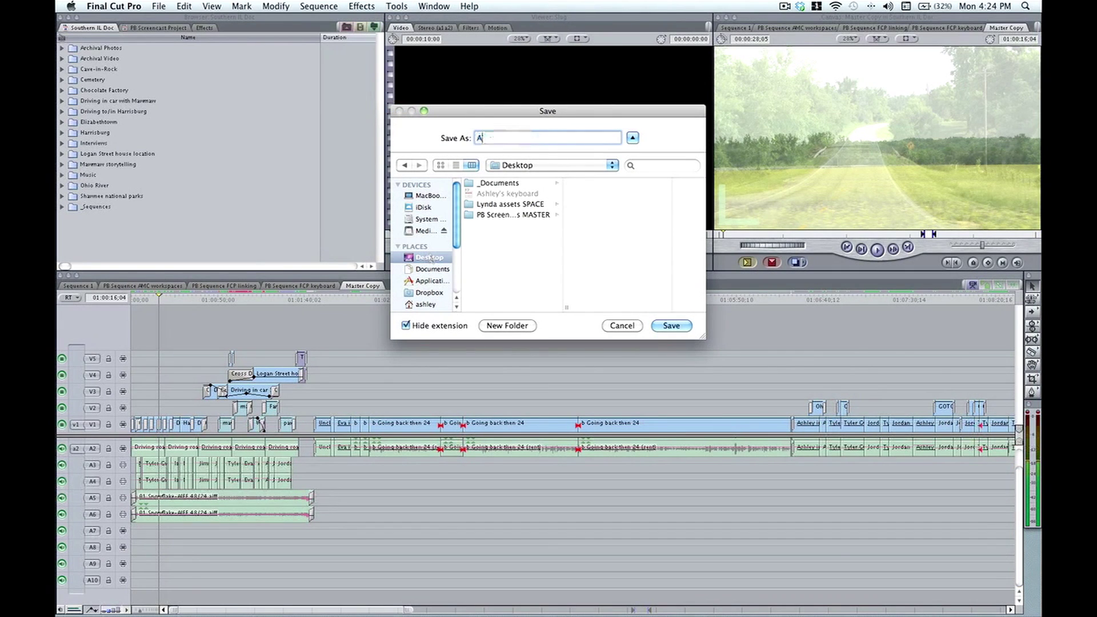
text(shley's buttons)
key(Return)
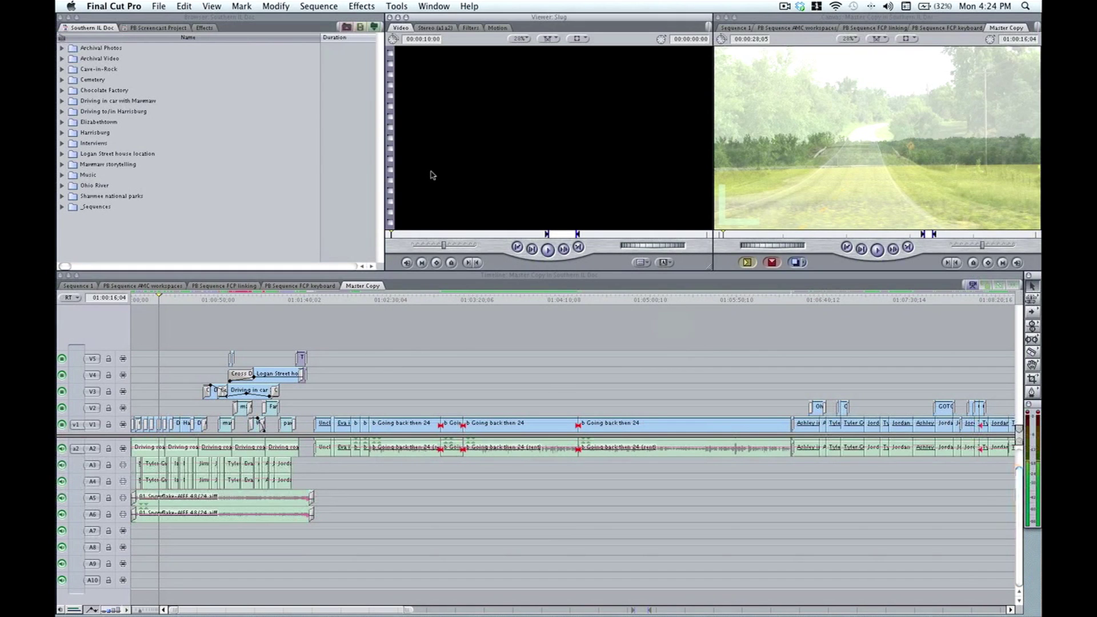
key(super+h)
- Show Get Info for the 'Ashley's buttons' desktop file beside the keyboard file's info window
click(993, 283)
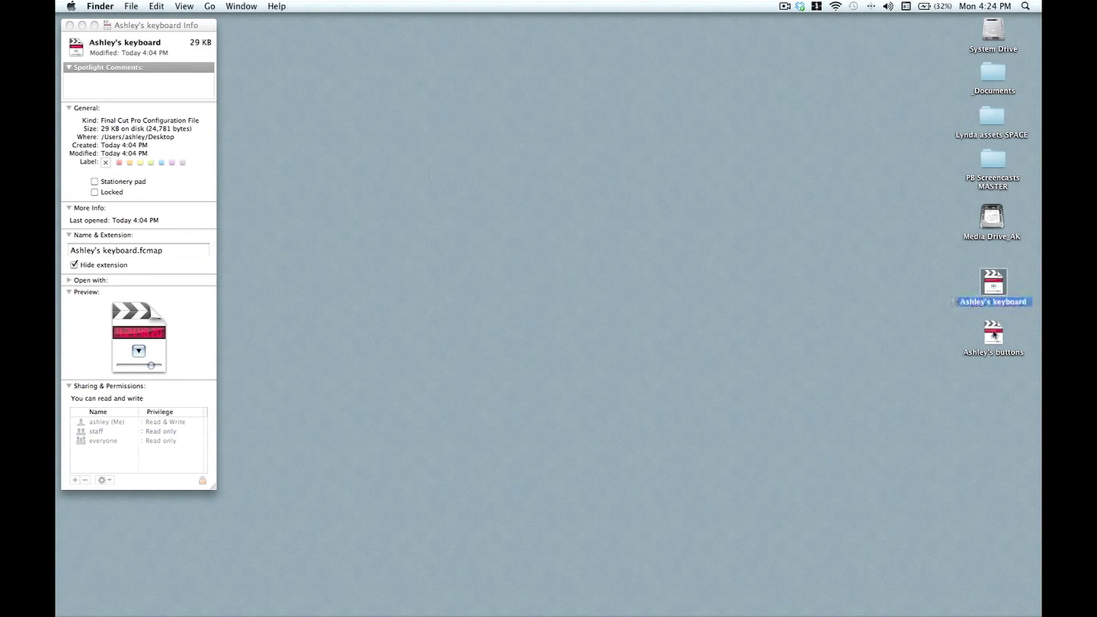
click(994, 333)
right_click(994, 332)
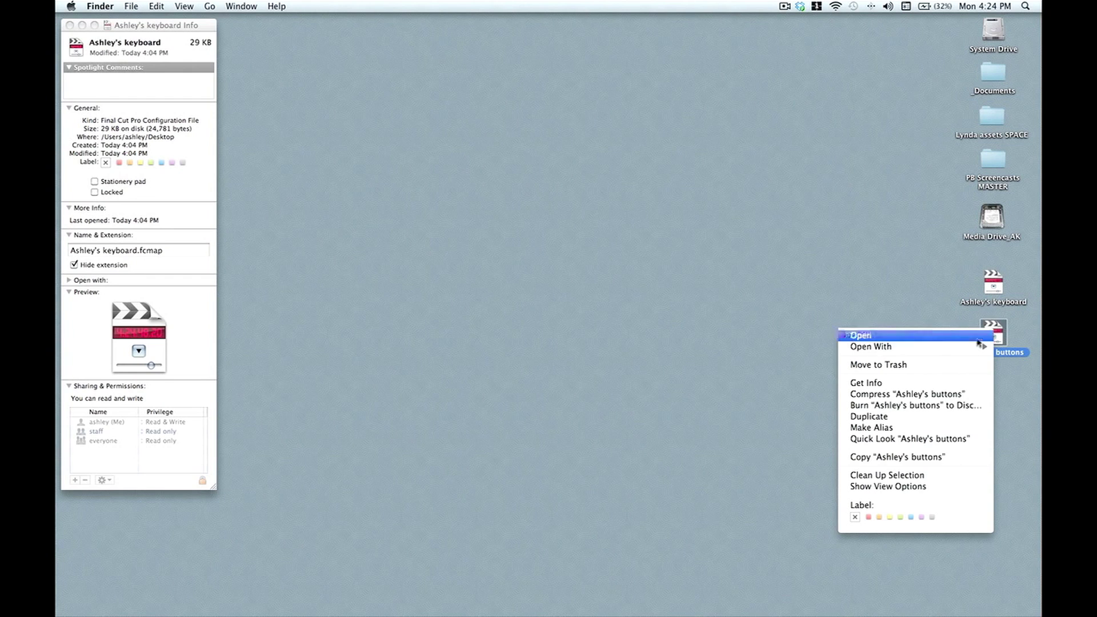
click(938, 381)
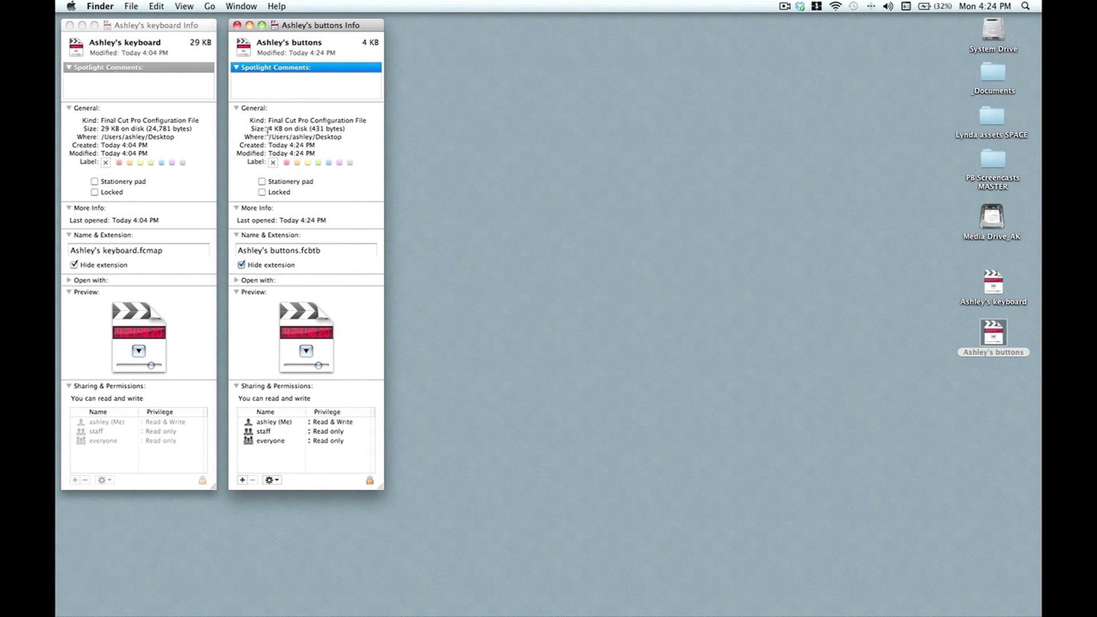
mouse_move(355, 613)
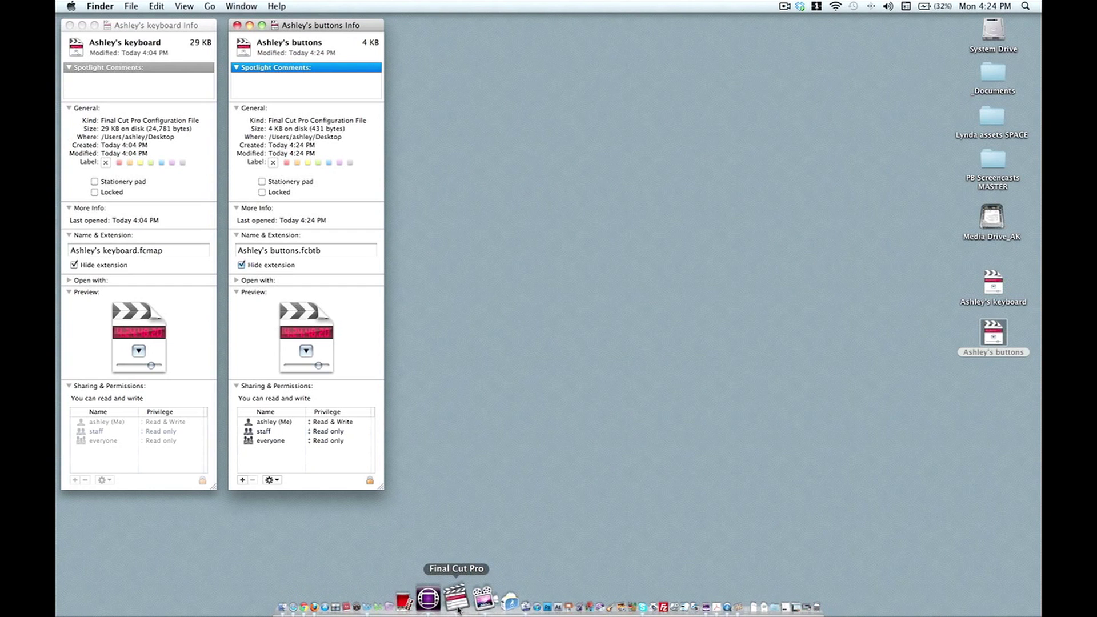
- Return to Final Cut Pro, browse Load Button Bars to 'Ashley's buttons' on the Desktop, and close the chooser
click(457, 609)
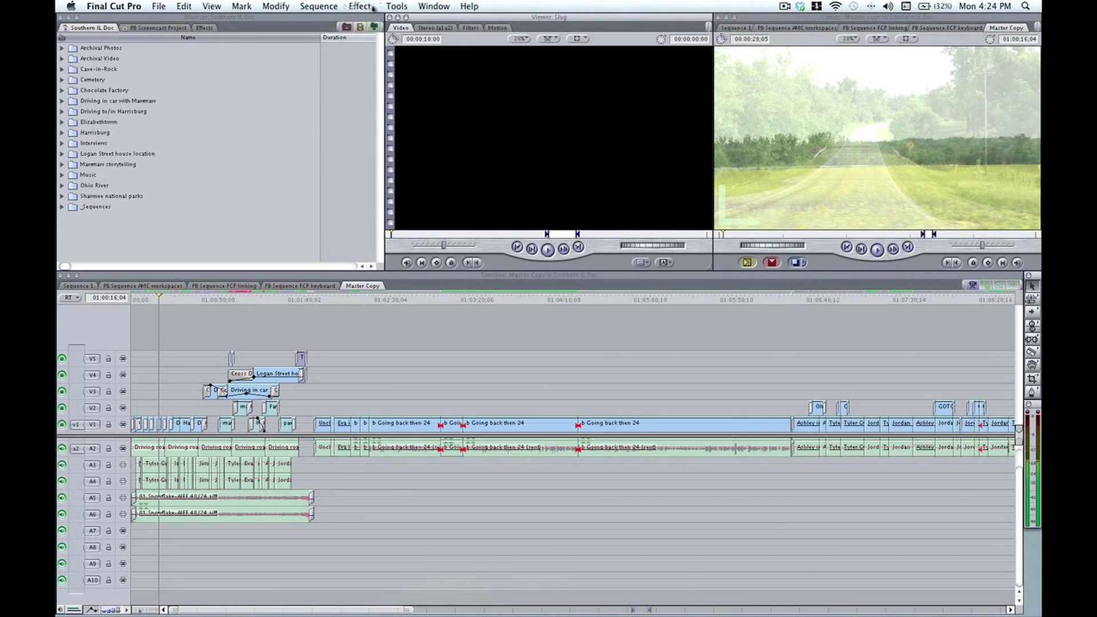
click(396, 7)
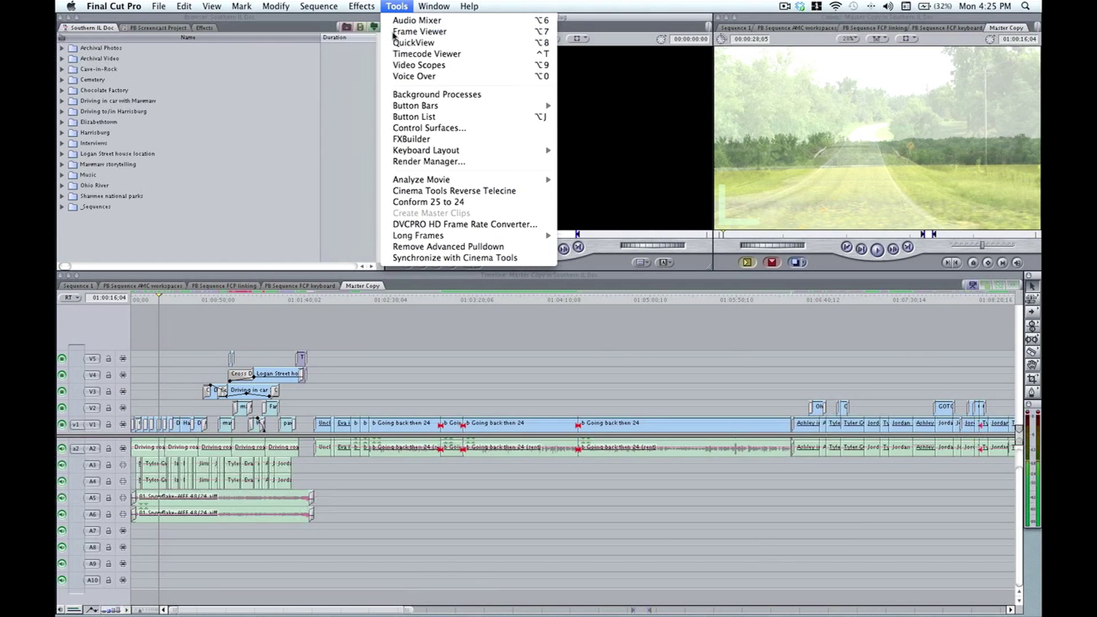
mouse_move(396, 106)
click(580, 116)
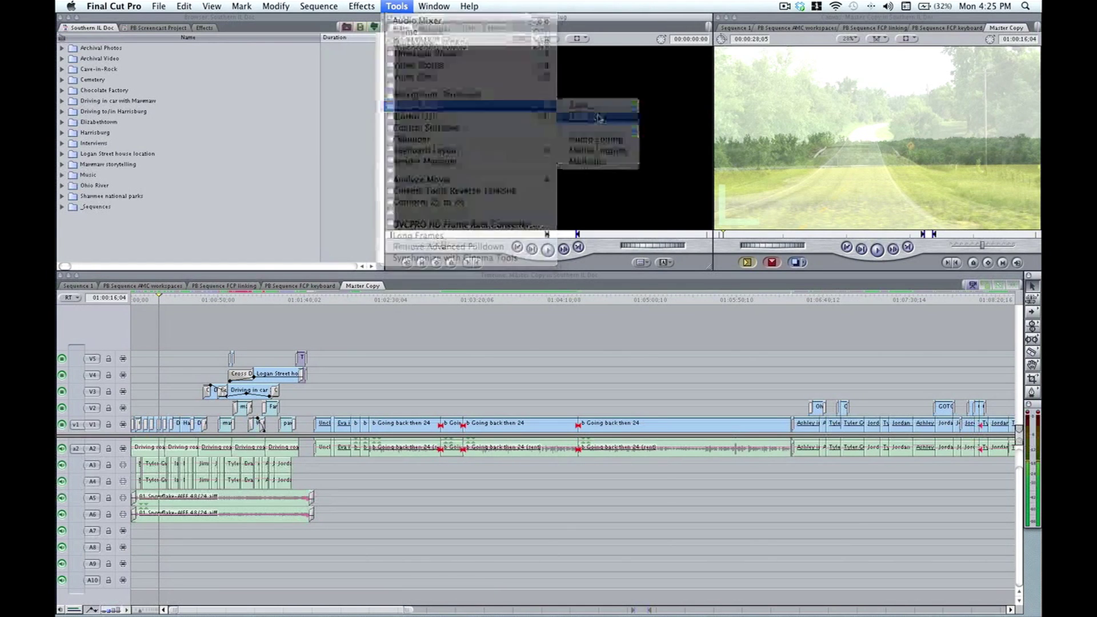
click(417, 224)
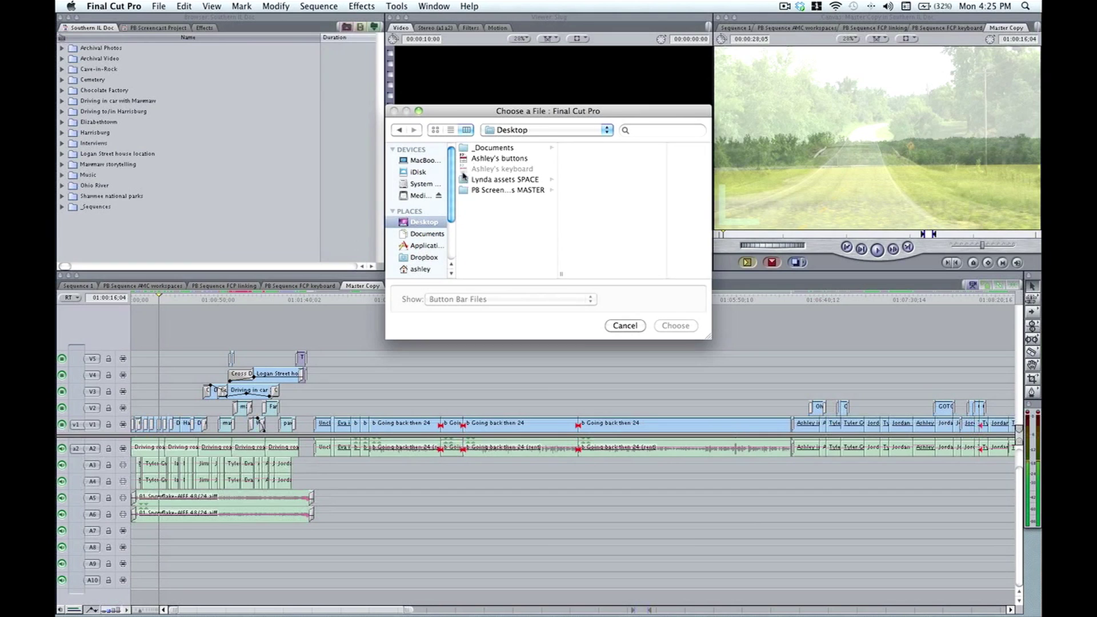
click(482, 161)
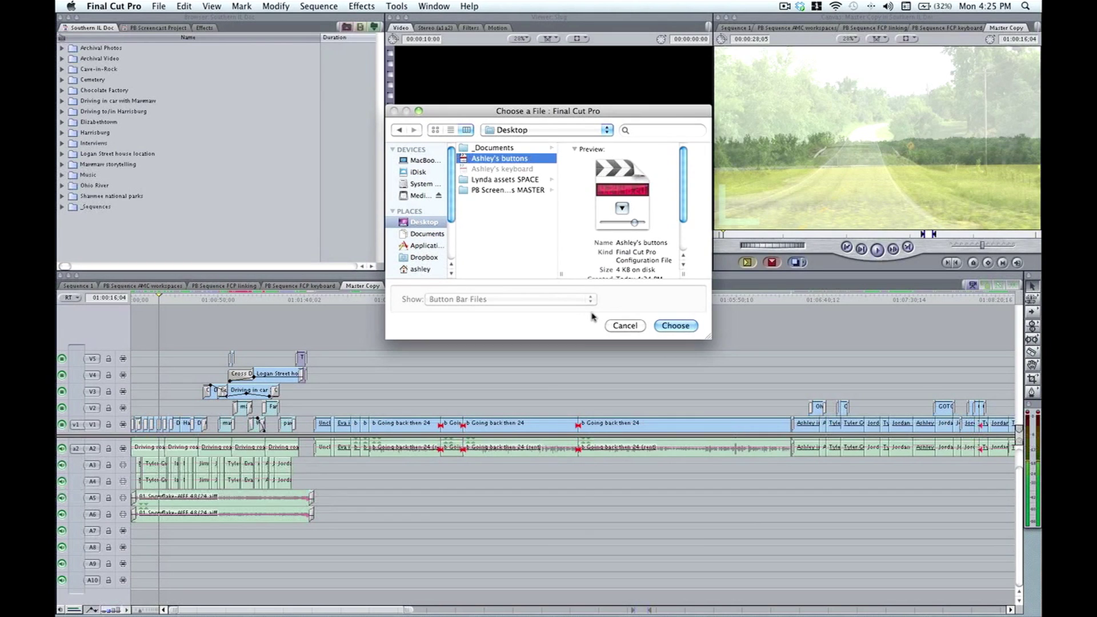
click(616, 327)
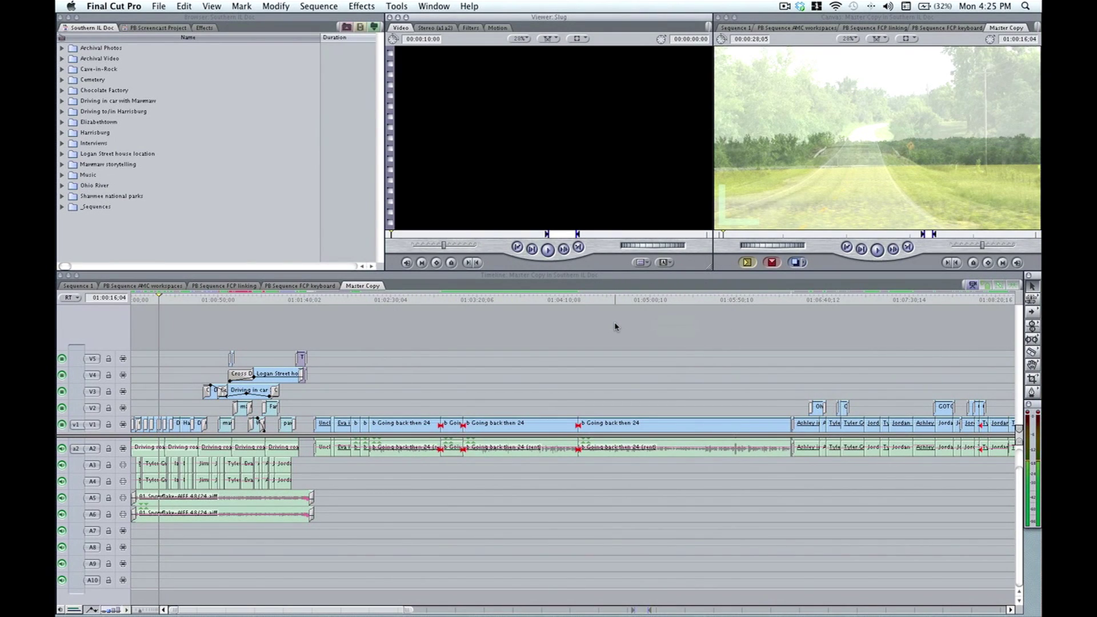